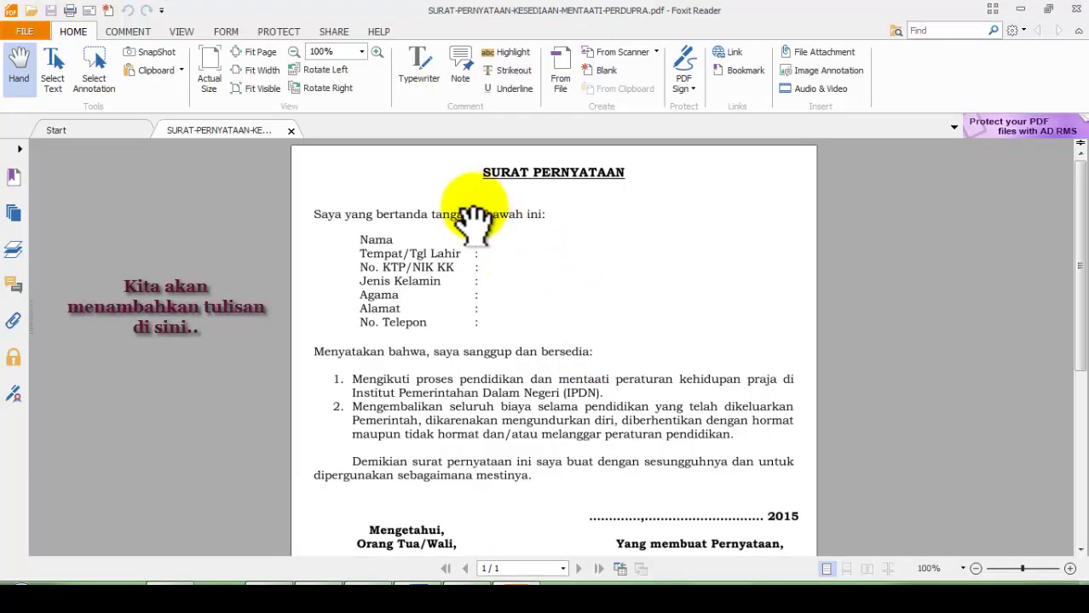
# Step: Zoom the statement PDF to 150% in Foxit Reader, then bring up Photoshop's File menu
pyautogui.keyDown('ctrl'); pyautogui.scroll(2, 483, 232); pyautogui.keyUp('ctrl')
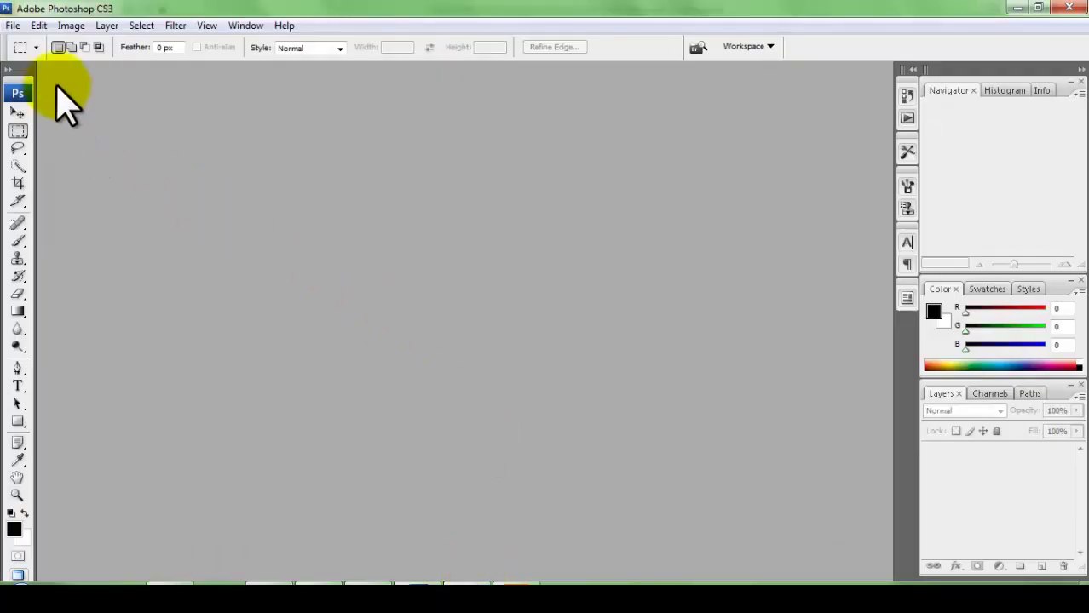
pyautogui.click(14, 26)
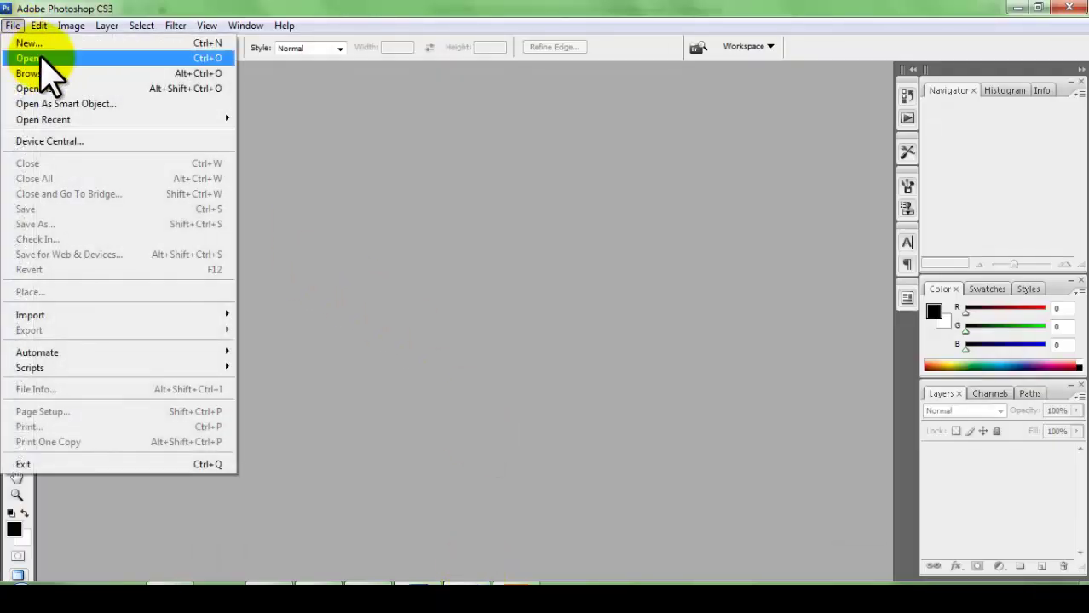
# Step: Open SURAT-PERNYATAAN-KESEDIAAN-MENTAATI-PERDUPRA.pdf from the Desktop in Photoshop
pyautogui.click(41, 56)
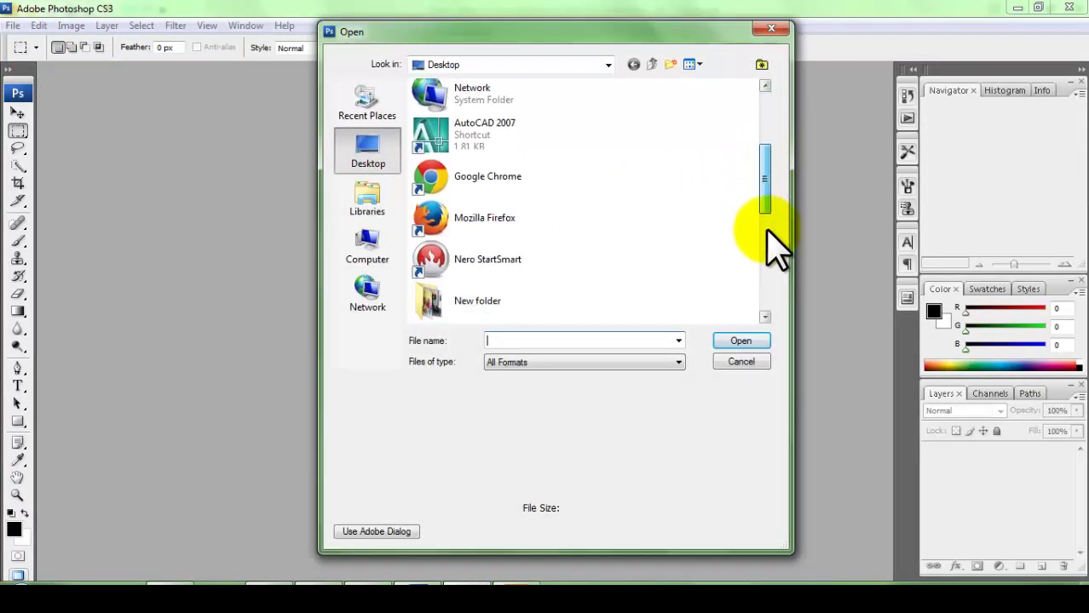
pyautogui.moveTo(765, 175); pyautogui.dragTo(782, 341)
pyautogui.click(500, 315)
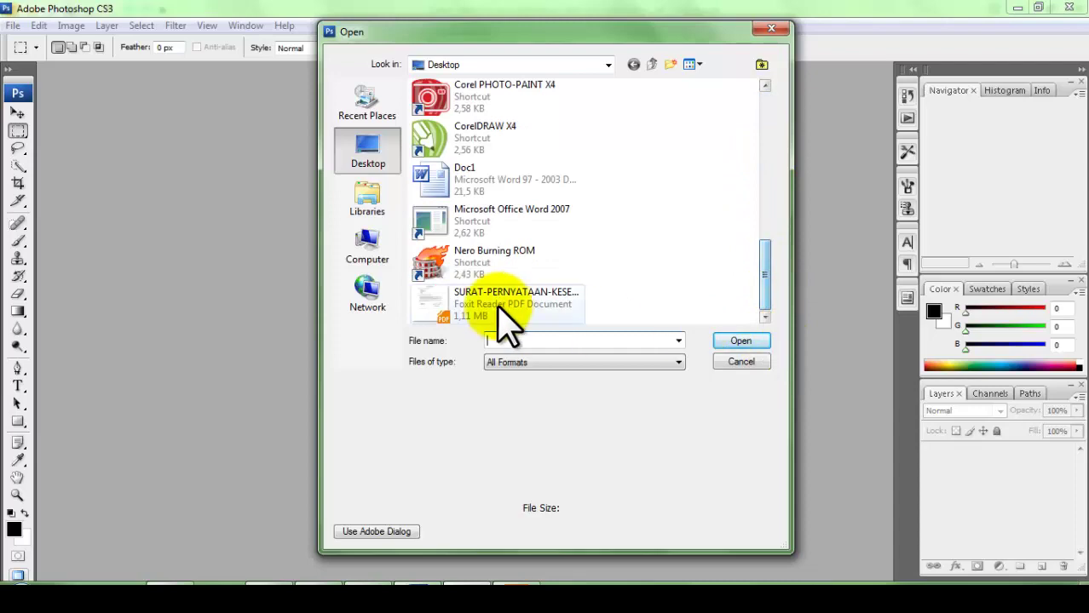
pyautogui.click(722, 340)
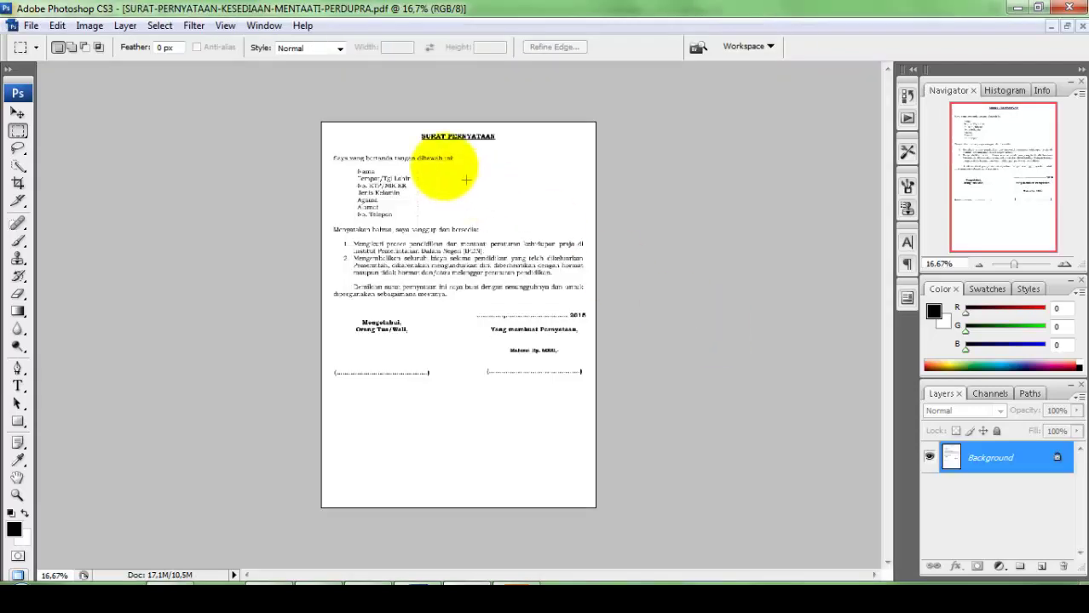
# Step: Zoom the form to about 70% and pan to the colon fields
pyautogui.scroll(1, 401, 155)
pyautogui.scroll(1, 400, 109)
pyautogui.scroll(1, 396, 92)
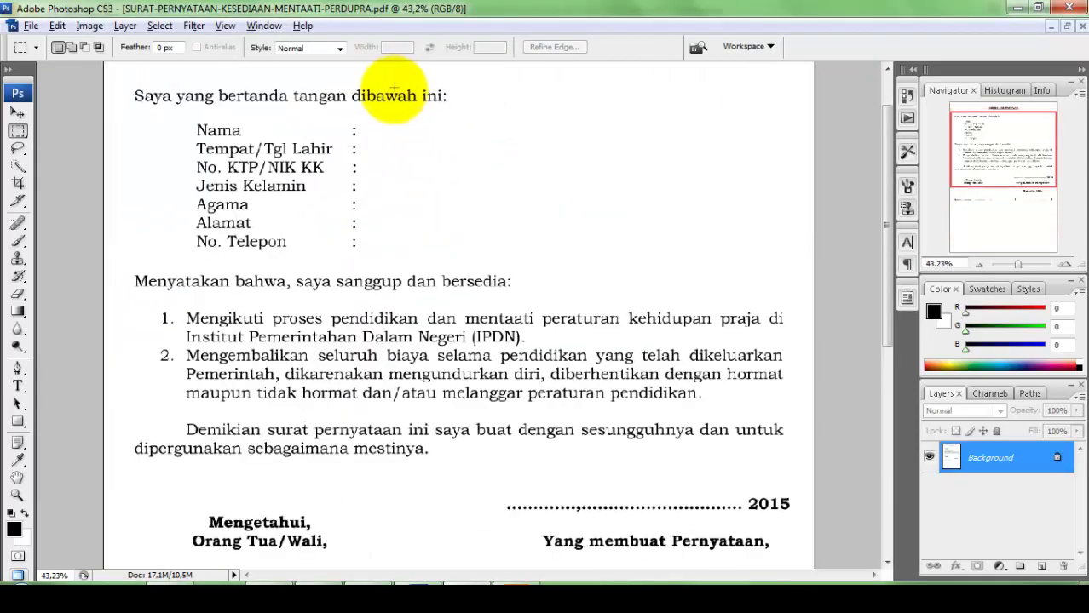
pyautogui.scroll(1, 328, 132)
pyautogui.moveTo(328, 170); pyautogui.dragTo(340, 194)
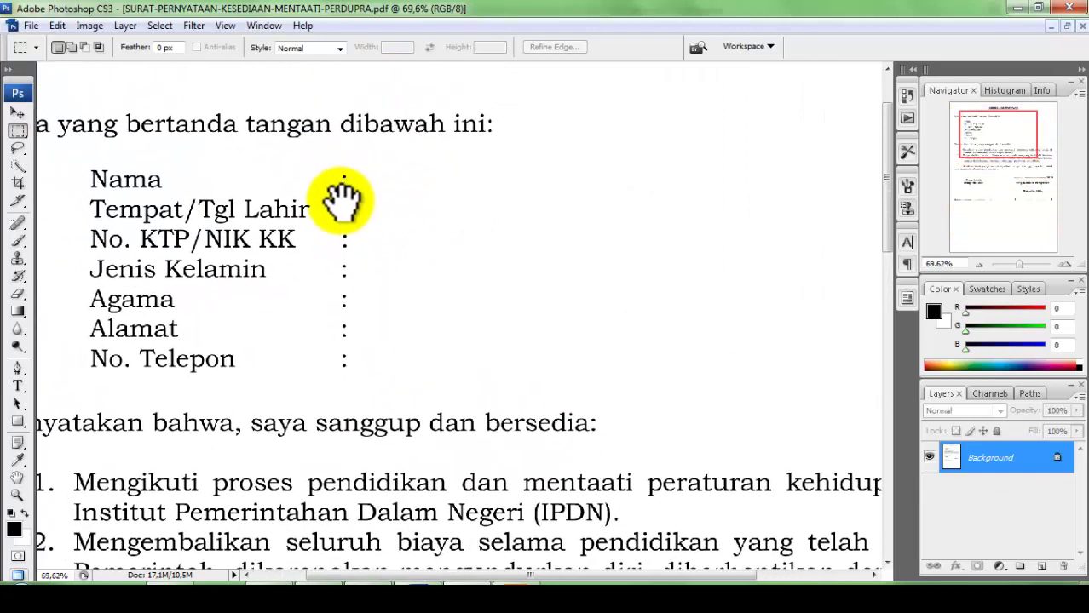
# Step: Type the person's name in Times New Roman beside the Nama colon and commit it
pyautogui.click(17, 386)
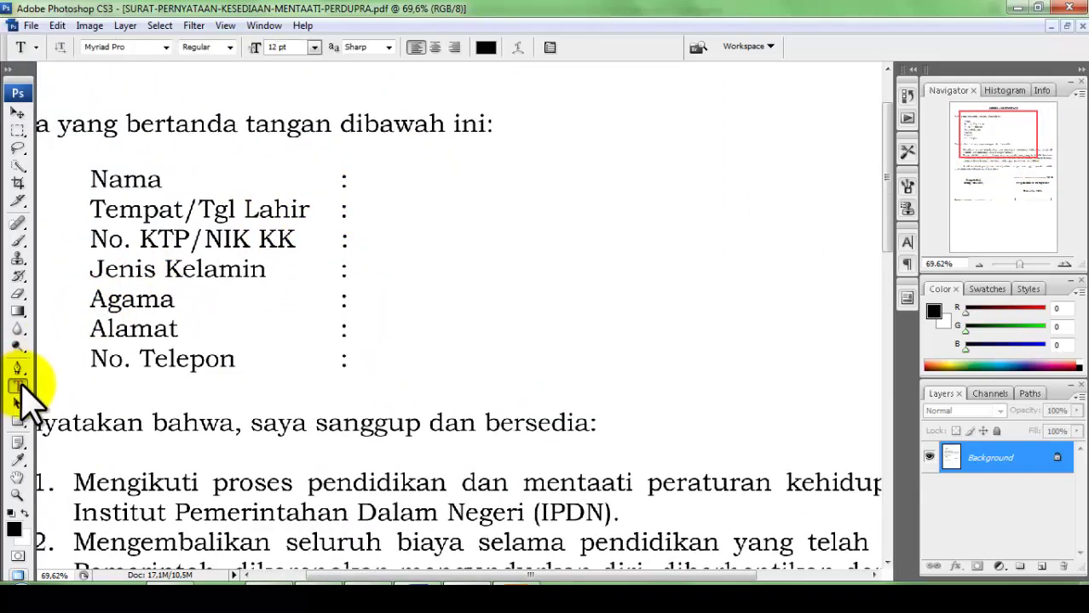
pyautogui.click(166, 47)
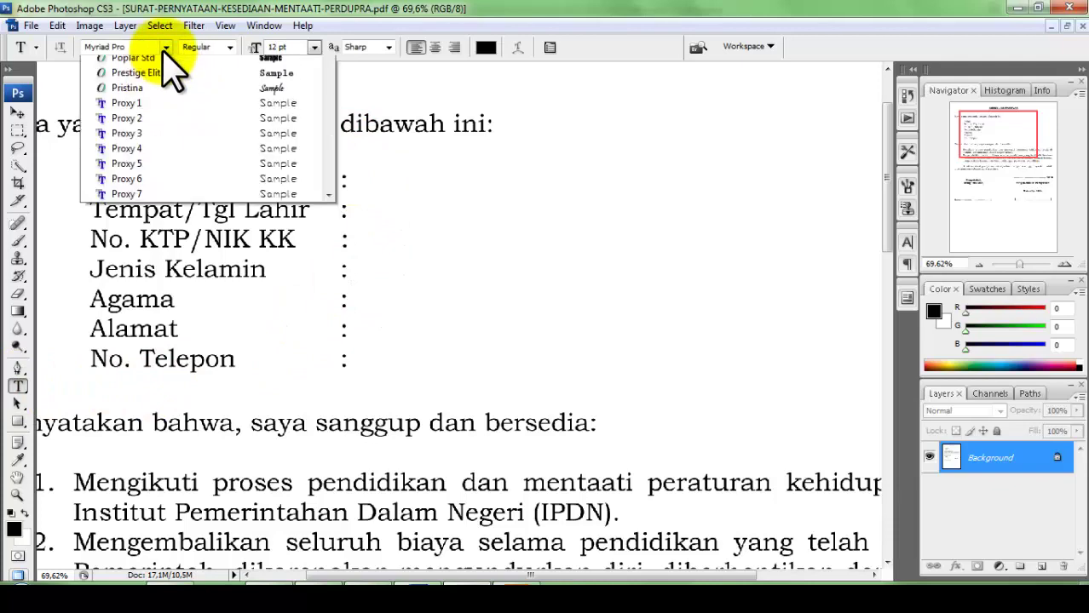
pyautogui.moveTo(323, 341); pyautogui.dragTo(323, 445)
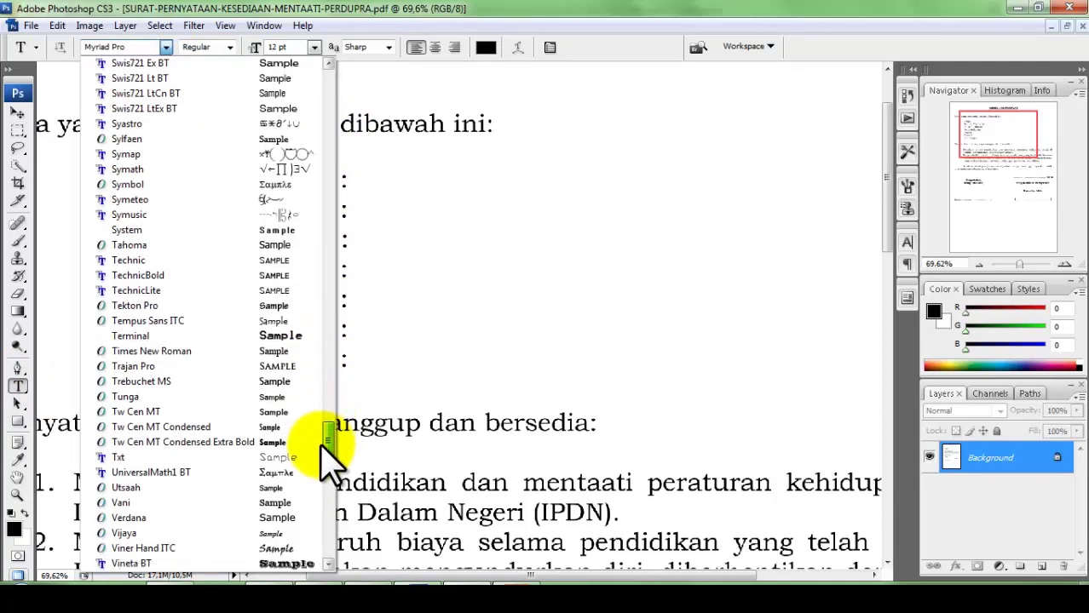
pyautogui.click(213, 351)
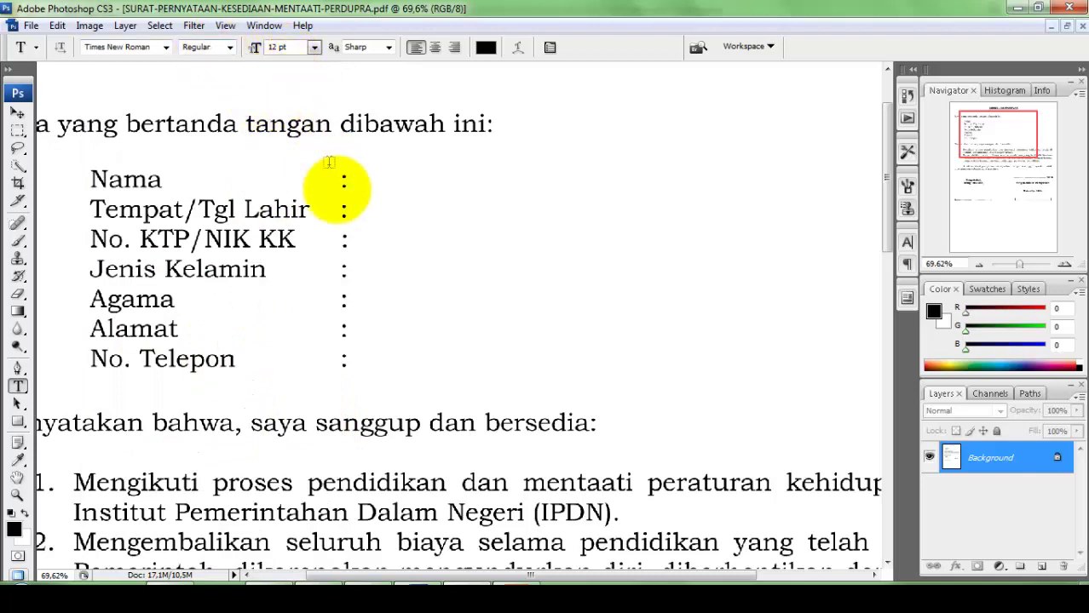
pyautogui.click(359, 184)
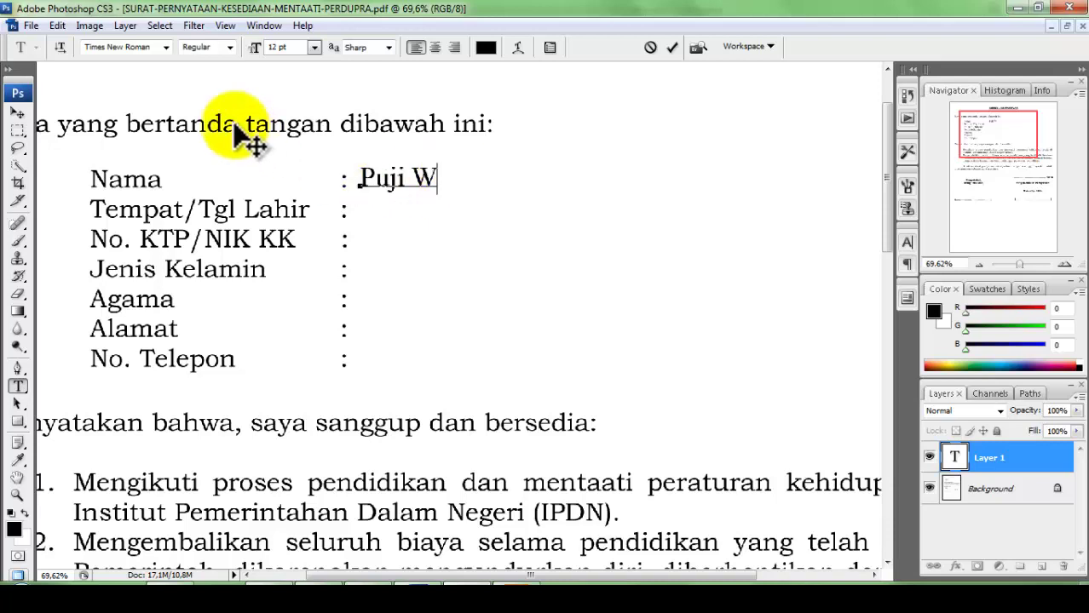
pyautogui.click(18, 114)
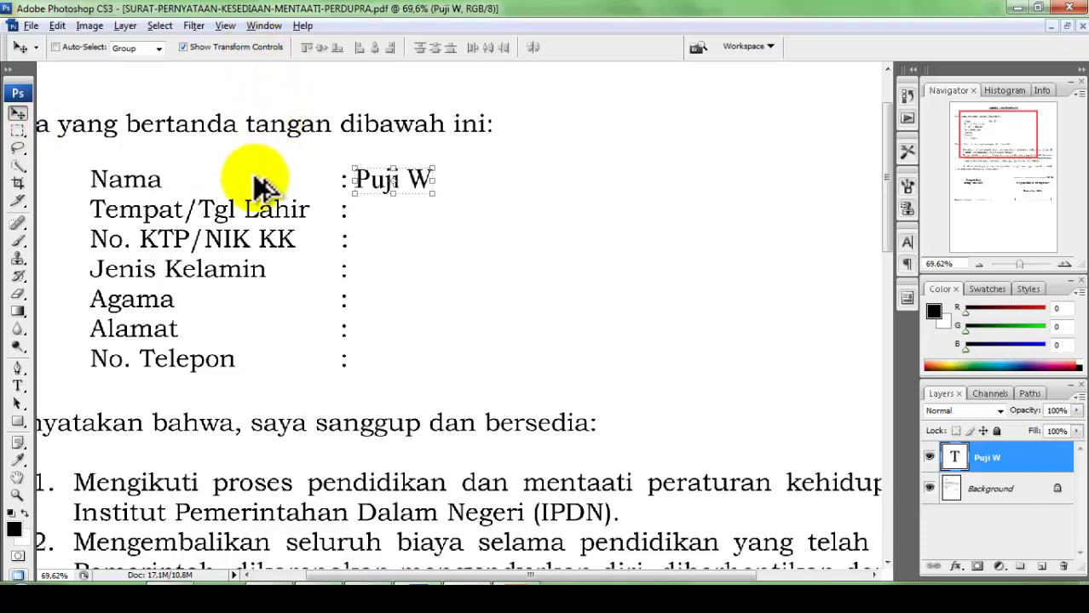
pyautogui.scroll(1, 256, 182)
# Step: Duplicate the name text layer and move the copy down to the Tempat/Tgl Lahir row
pyautogui.moveTo(289, 213); pyautogui.dragTo(314, 211)
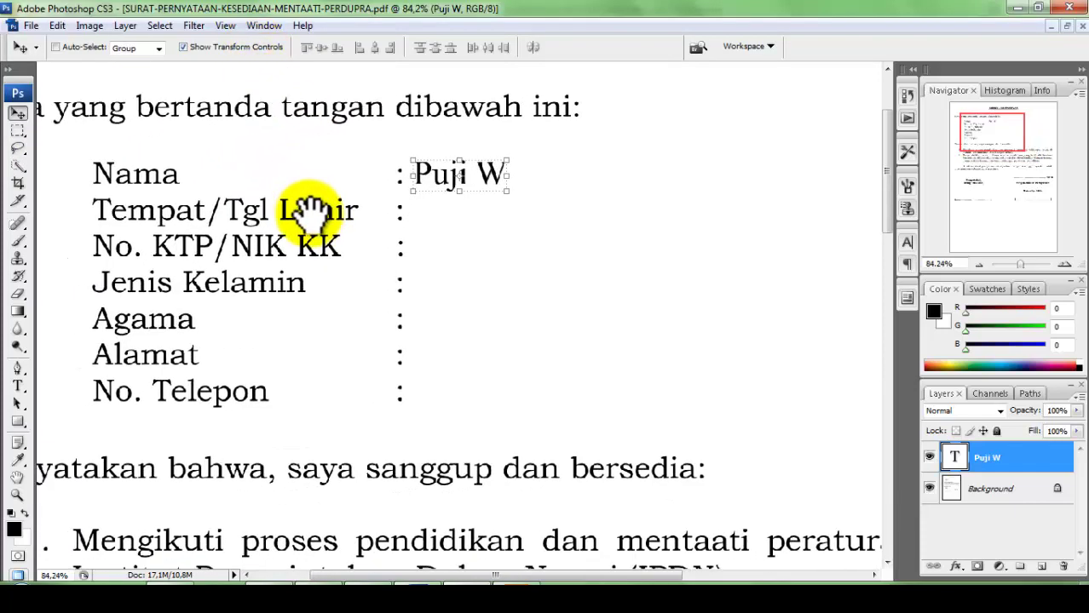
pyautogui.rightClick(1014, 477)
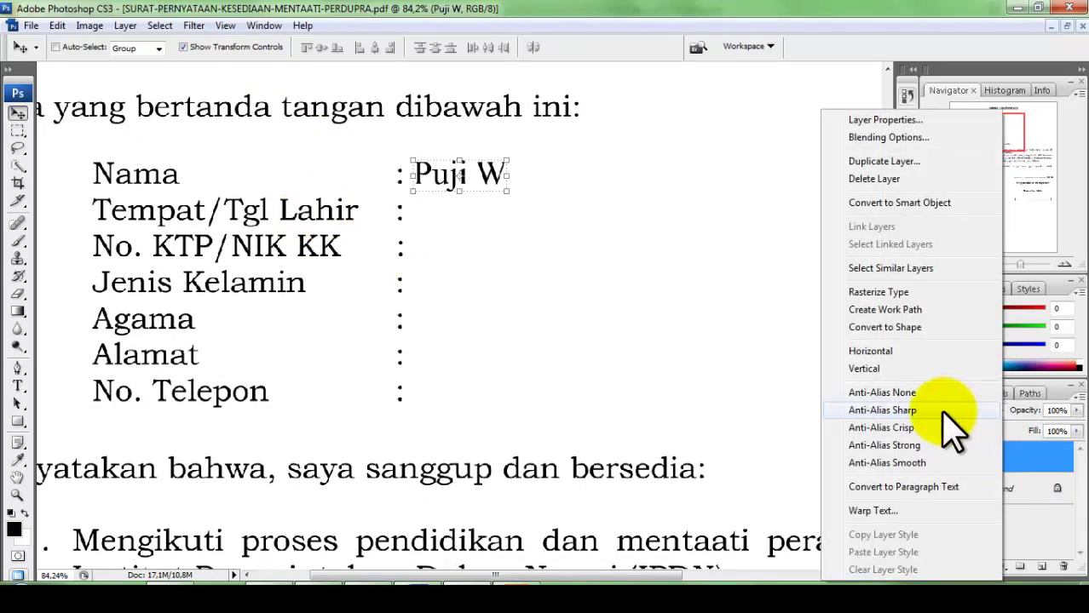
pyautogui.click(884, 161)
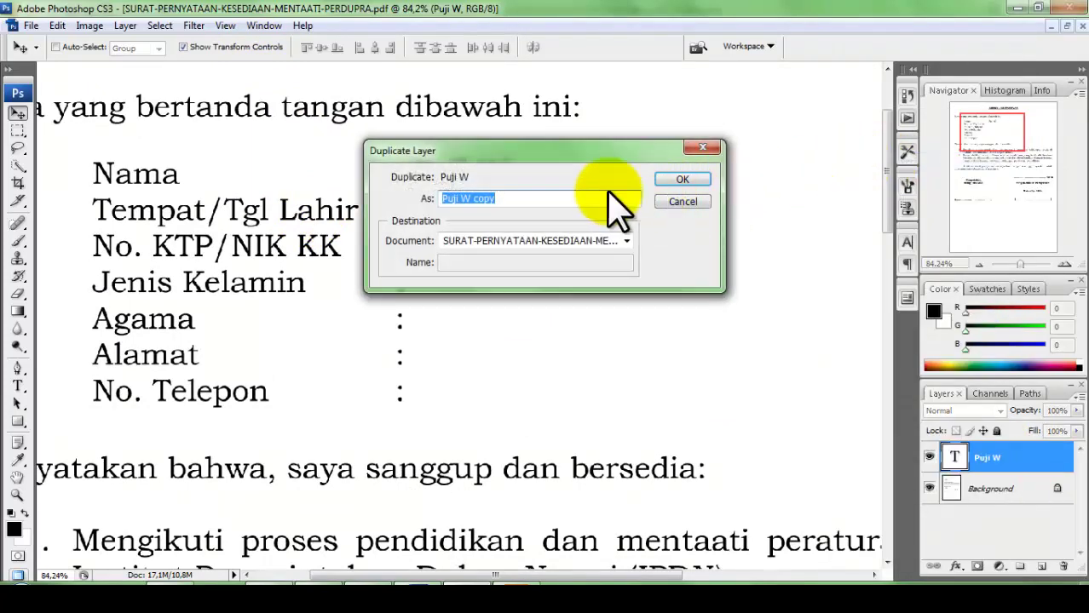
pyautogui.click(682, 179)
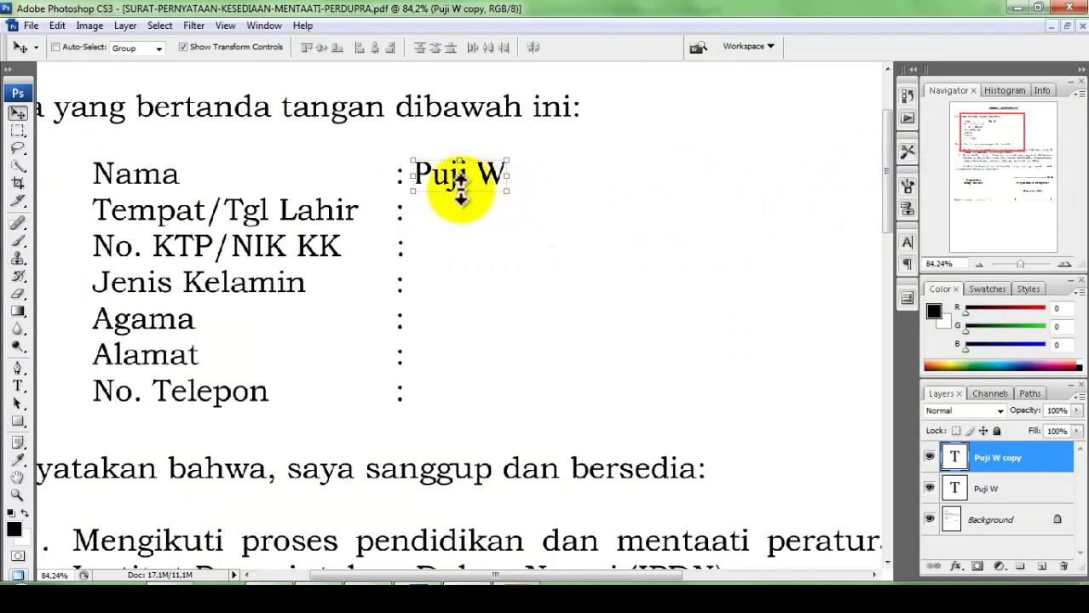
pyautogui.moveTo(460, 194); pyautogui.dragTo(460, 232)
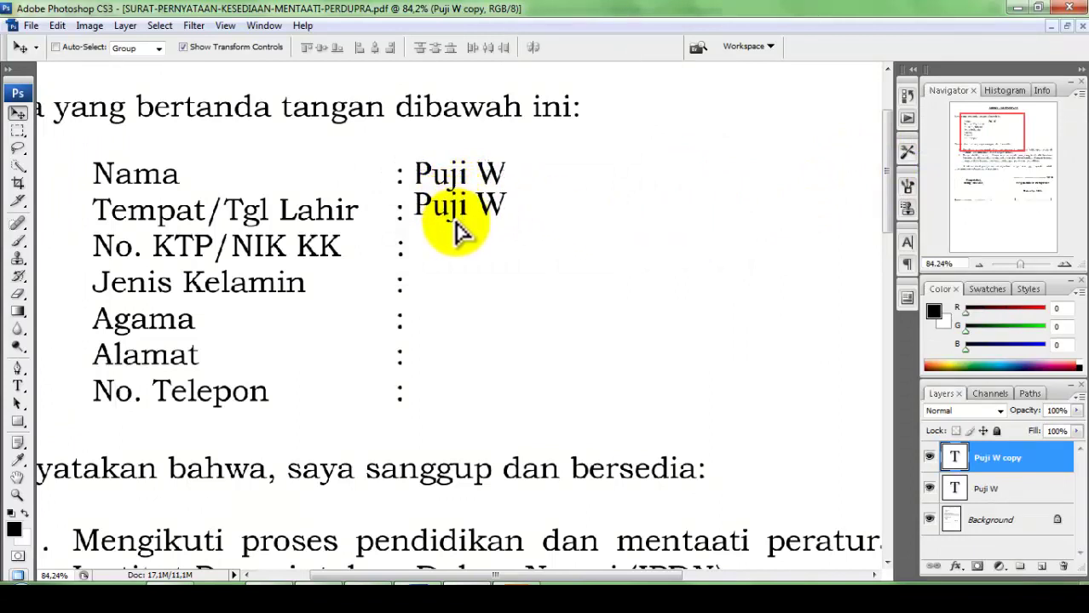
# Step: Retype the copied Tempat/Tgl Lahir text as the birthplace town with a blank -/-/- date
pyautogui.click(17, 386)
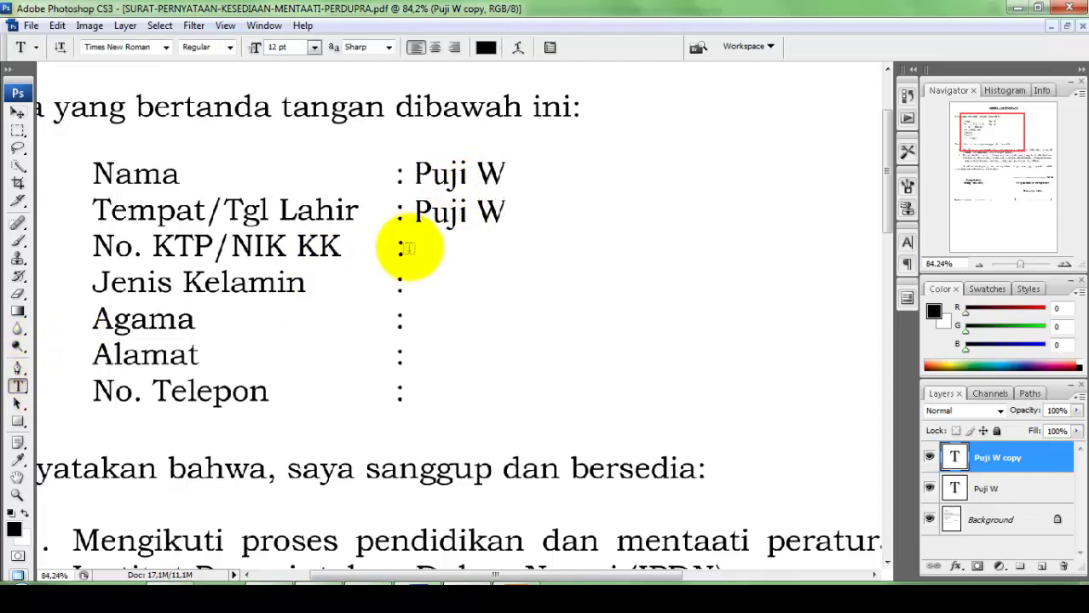
pyautogui.moveTo(416, 217); pyautogui.dragTo(550, 224)
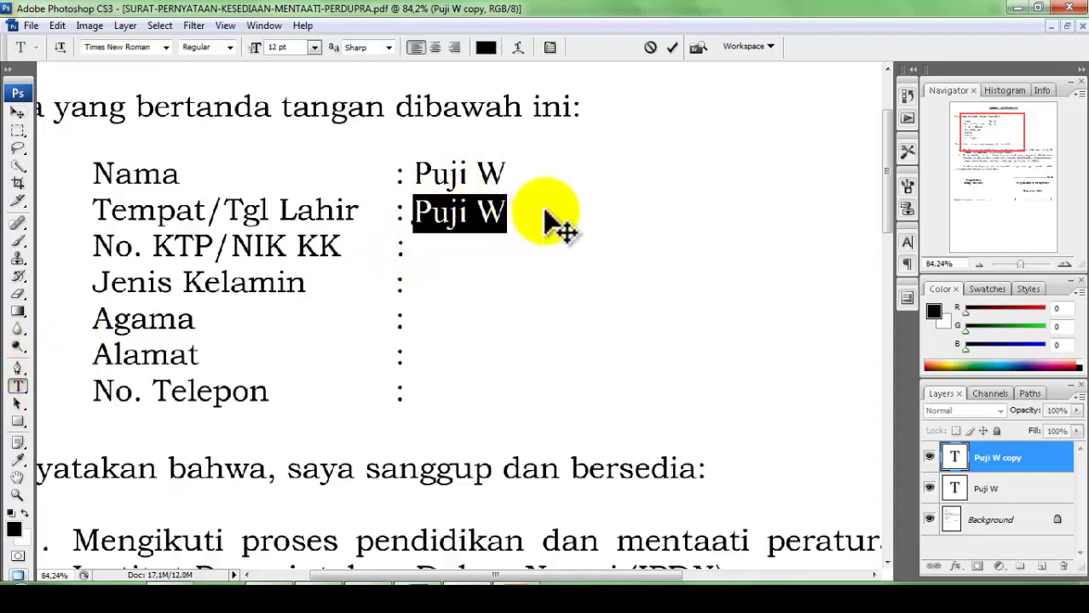
pyautogui.write('Sragen, -/-/-')
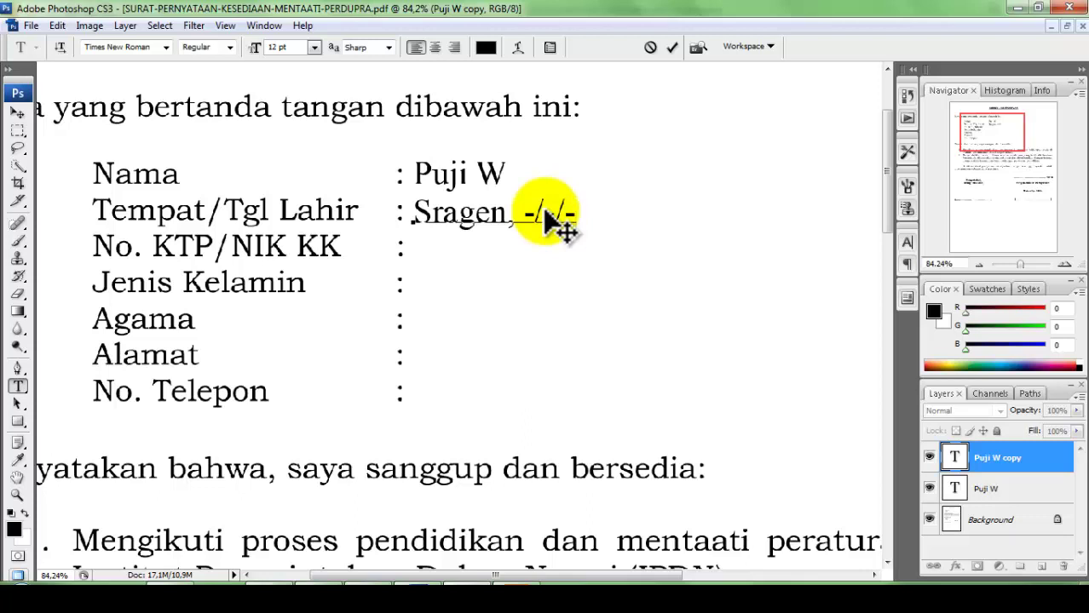
pyautogui.click(1008, 469)
# Step: Duplicate the birthplace layer and move the copy to the No. KTP/NIK KK row
pyautogui.rightClick(1003, 464)
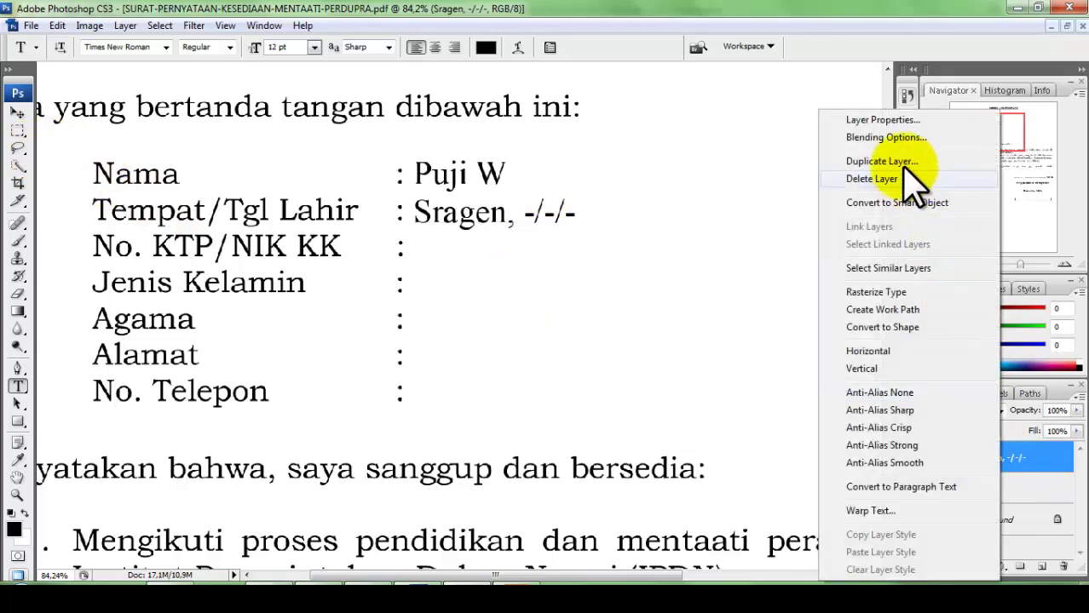
pyautogui.click(910, 158)
pyautogui.click(704, 177)
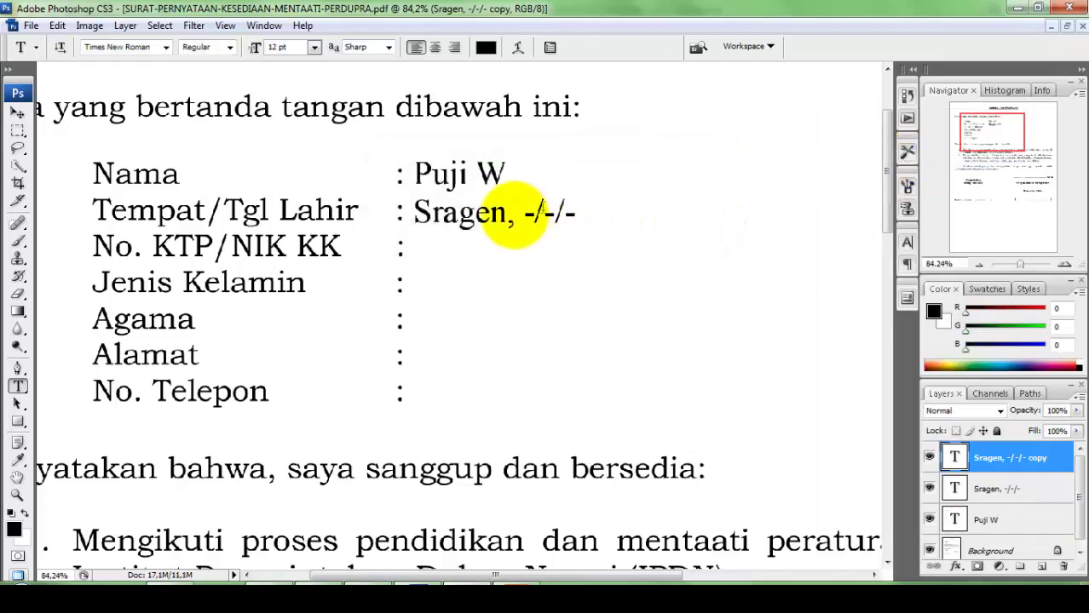
pyautogui.click(18, 112)
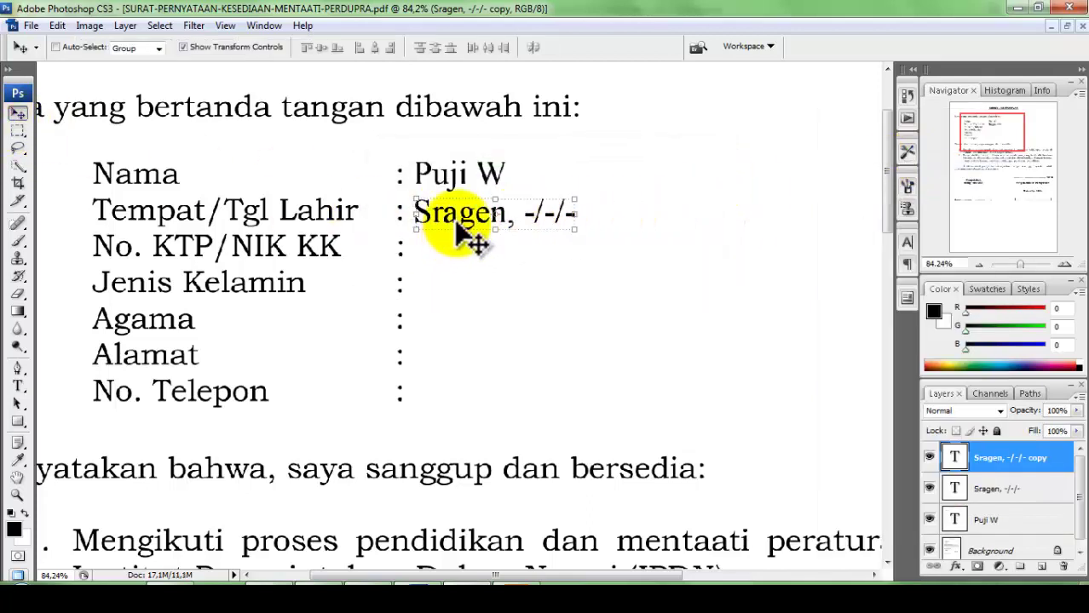
pyautogui.moveTo(456, 220); pyautogui.dragTo(458, 256)
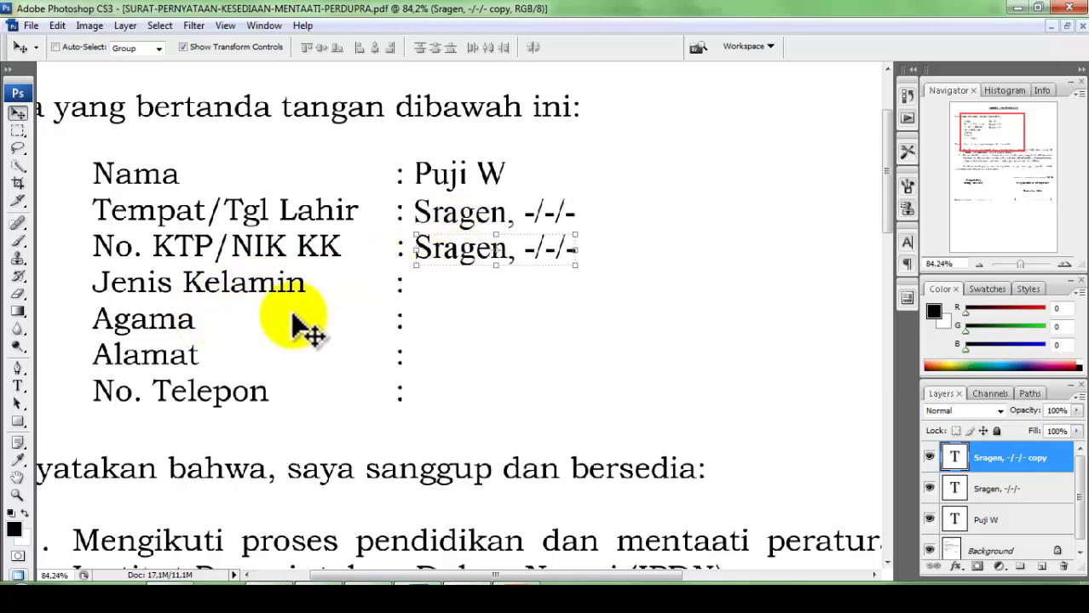
# Step: Replace the copied KTP row text with '-' and commit it
pyautogui.click(18, 385)
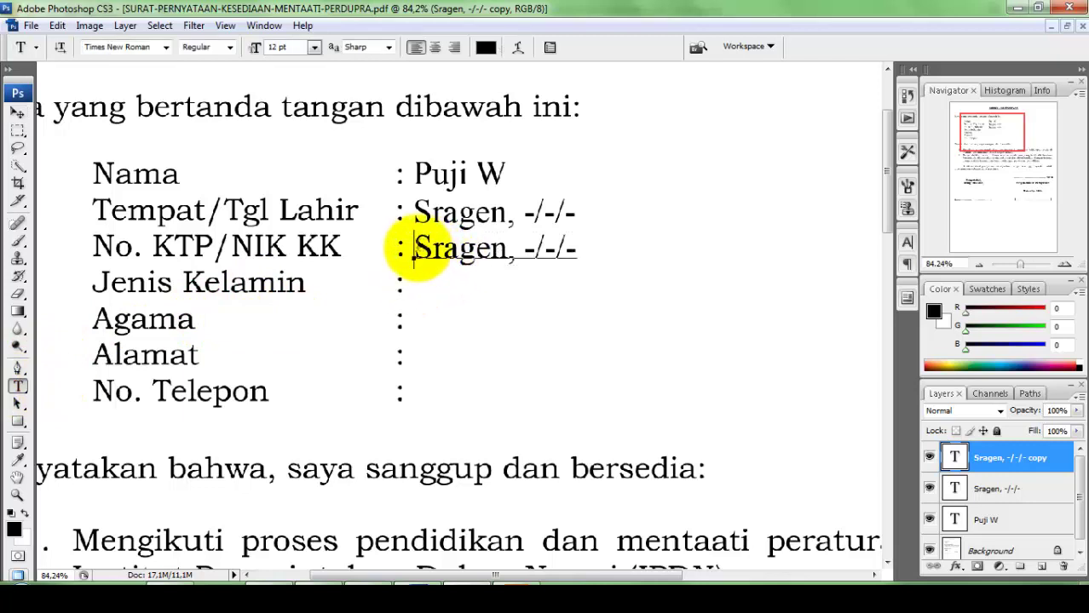
pyautogui.moveTo(414, 249); pyautogui.dragTo(631, 257)
pyautogui.write('-')
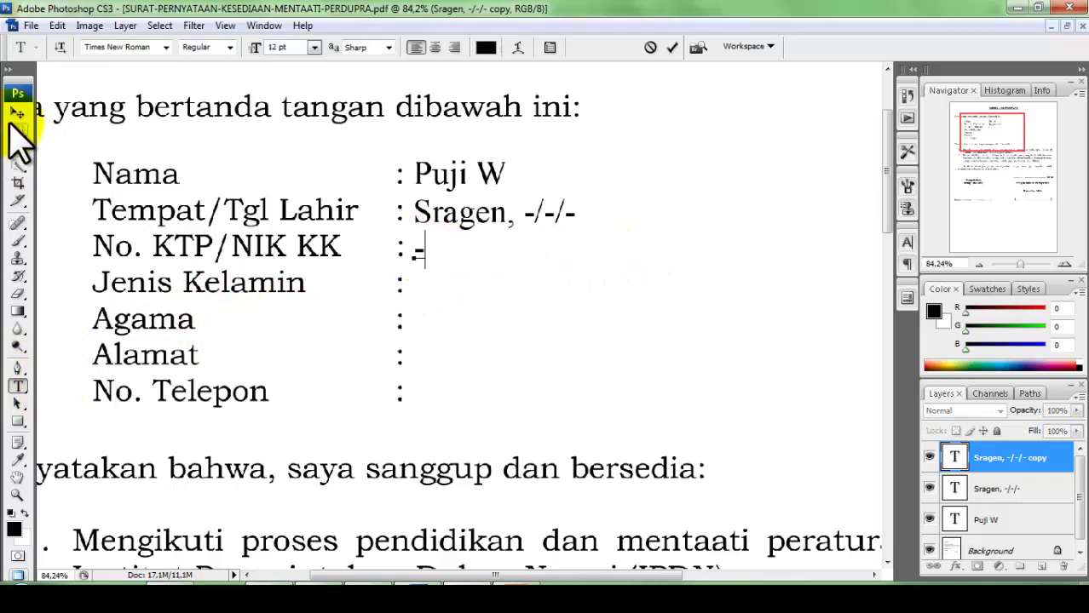
pyautogui.click(17, 111)
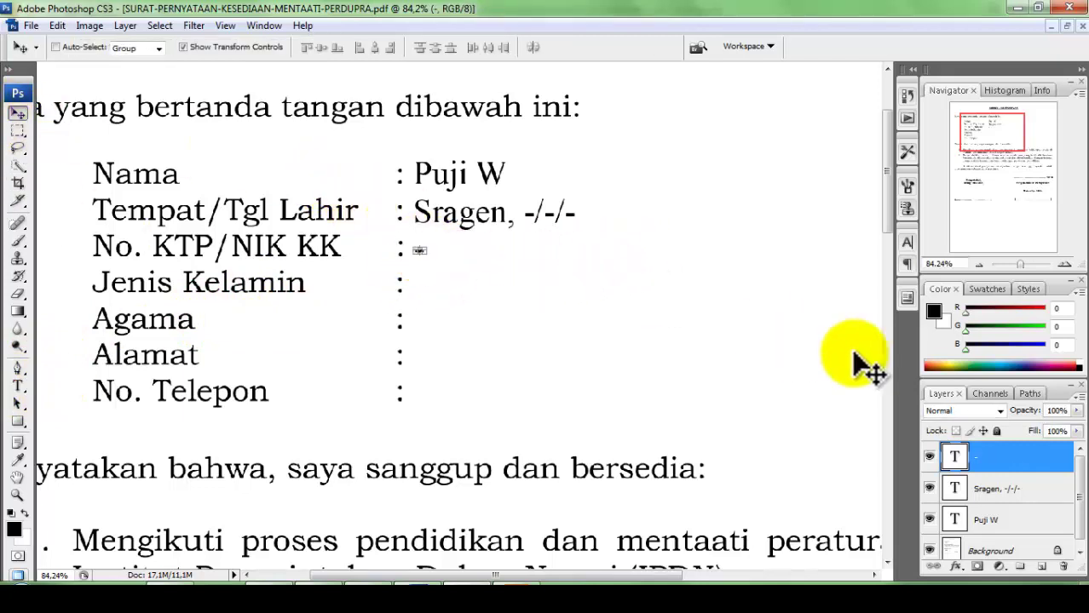
# Step: Duplicate the dash layer and place the copy on the Jenis Kelamin line
pyautogui.rightClick(985, 460)
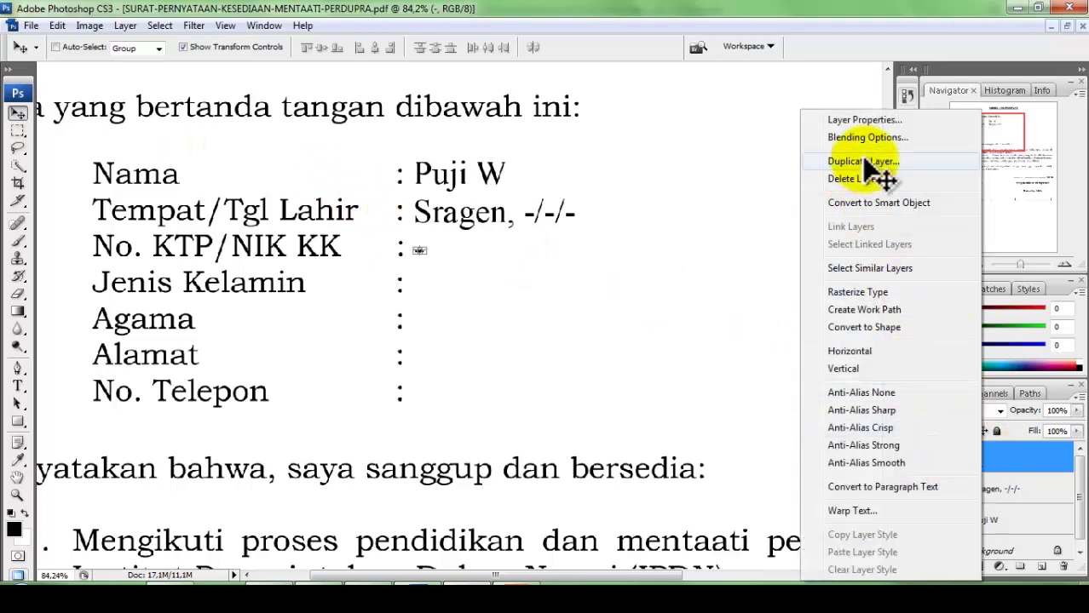
pyautogui.click(862, 161)
pyautogui.click(684, 184)
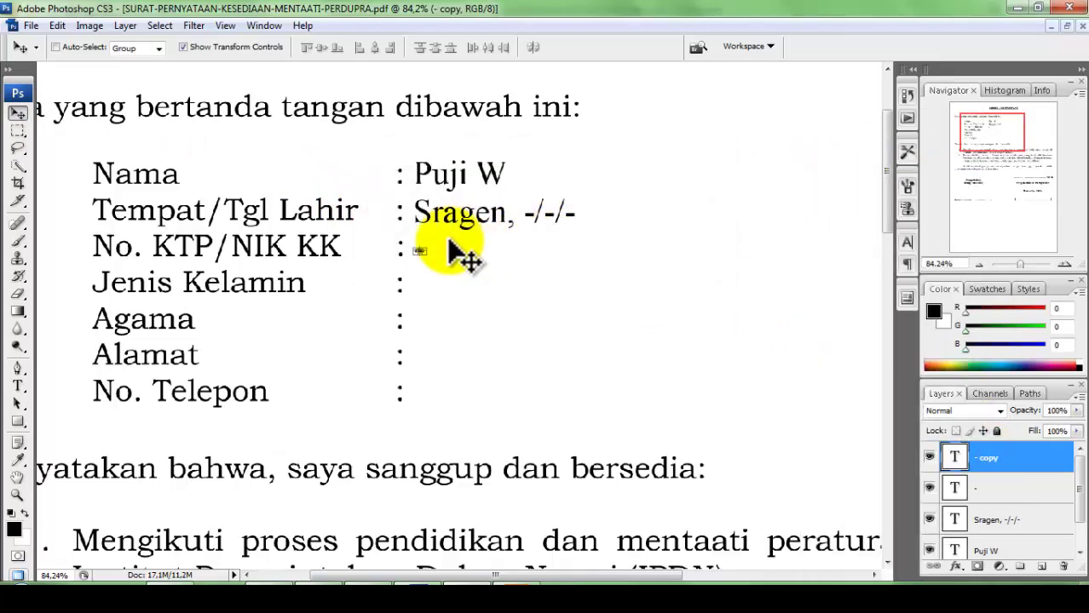
pyautogui.moveTo(450, 248); pyautogui.dragTo(450, 282)
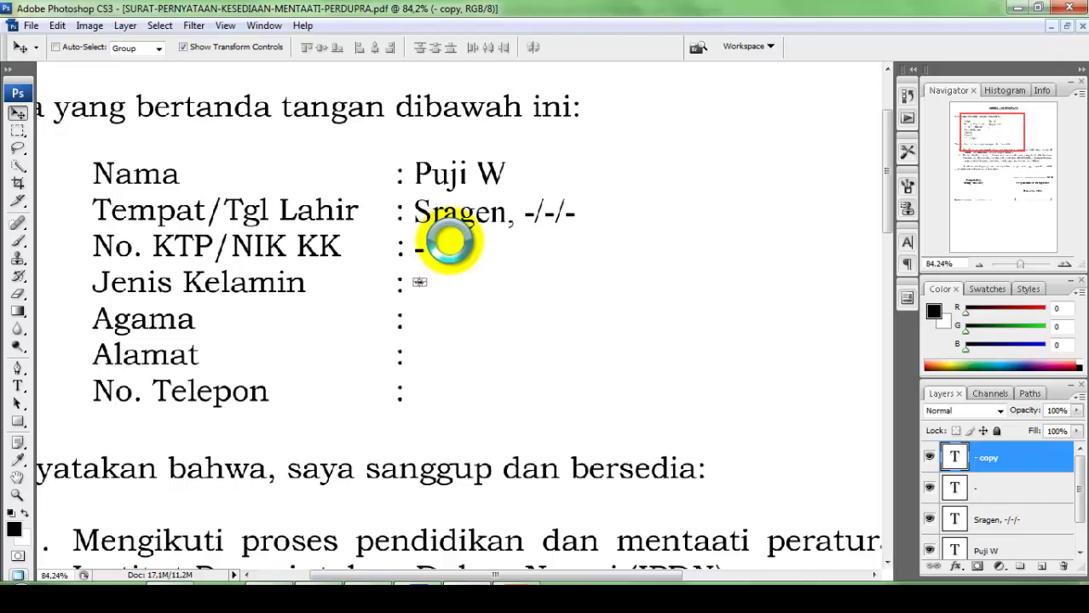
pyautogui.moveTo(450, 245); pyautogui.dragTo(456, 288)
# Step: Edit the Jenis Kelamin copy to read 'Laki-laki'
pyautogui.click(18, 385)
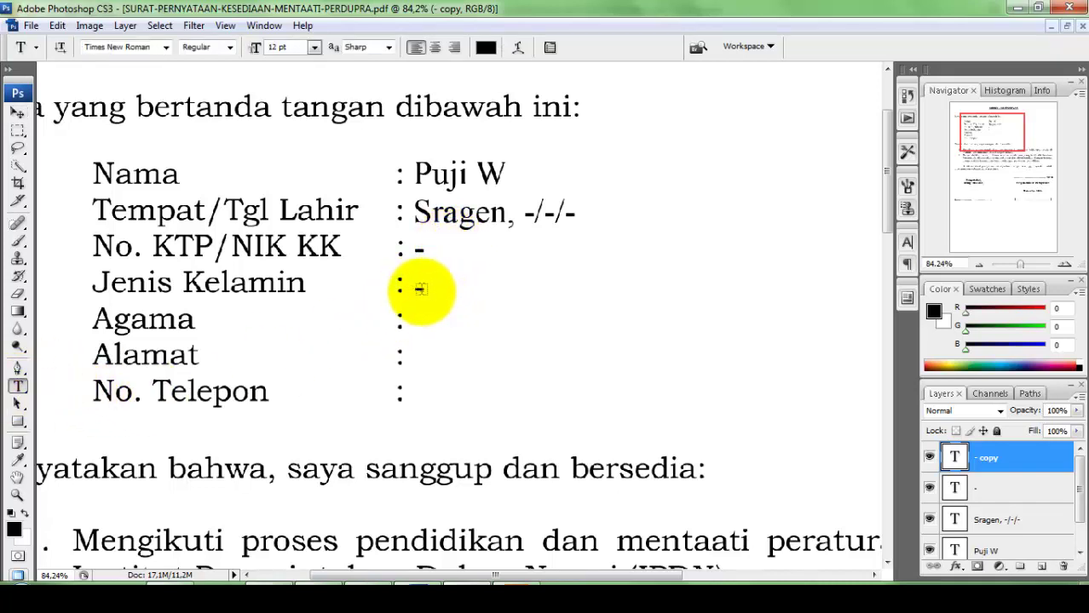
pyautogui.click(420, 290)
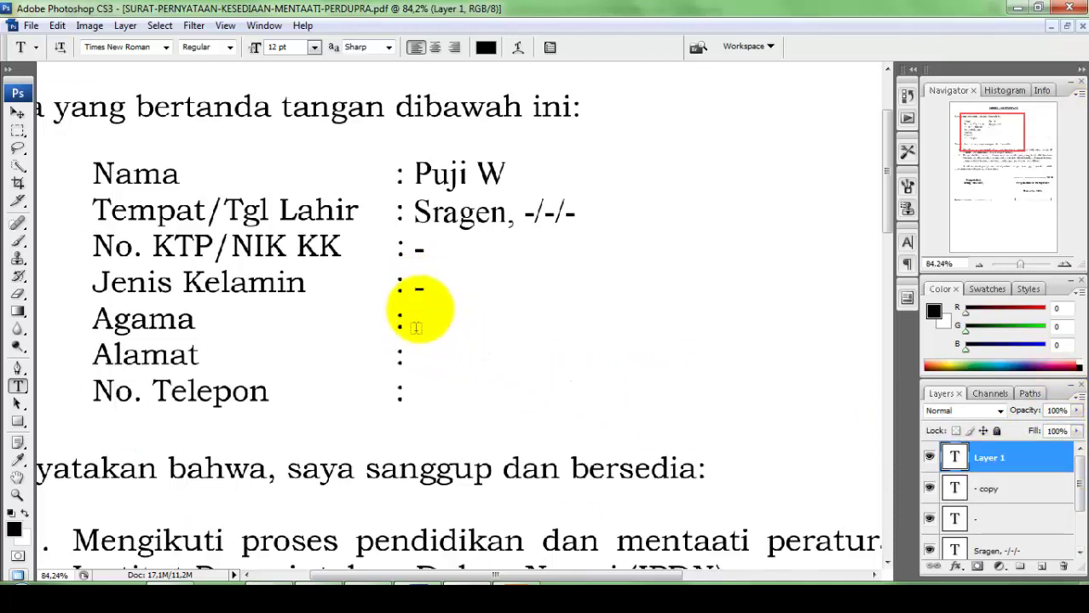
pyautogui.click(420, 290)
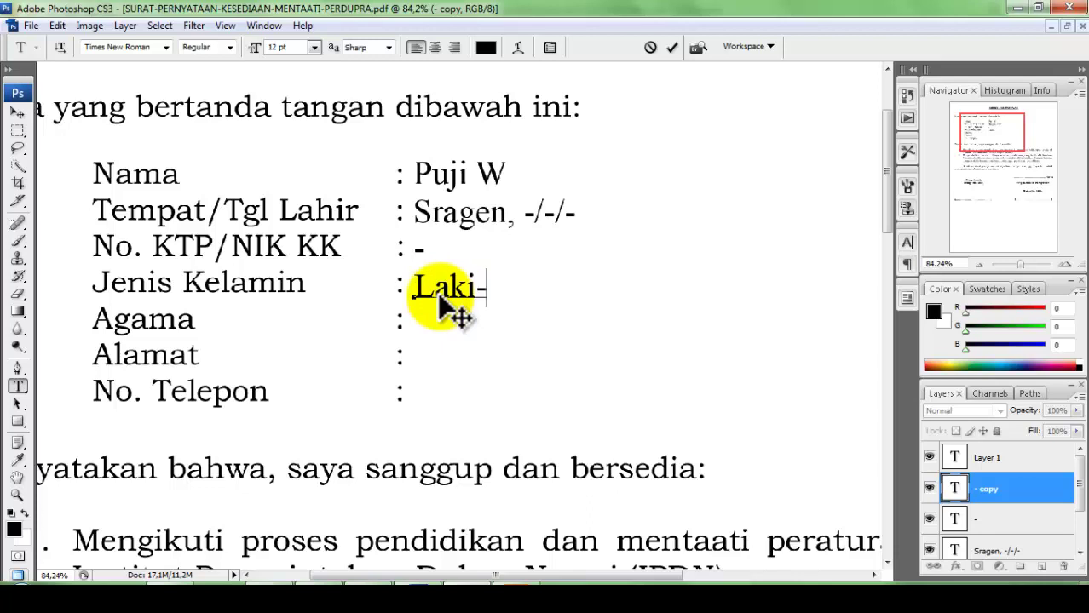
# Step: Commit Laki-laki, duplicate it with Ctrl+J, and move the copy to the Agama row
pyautogui.click(17, 112)
pyautogui.hotkey('ctrl', 'j')
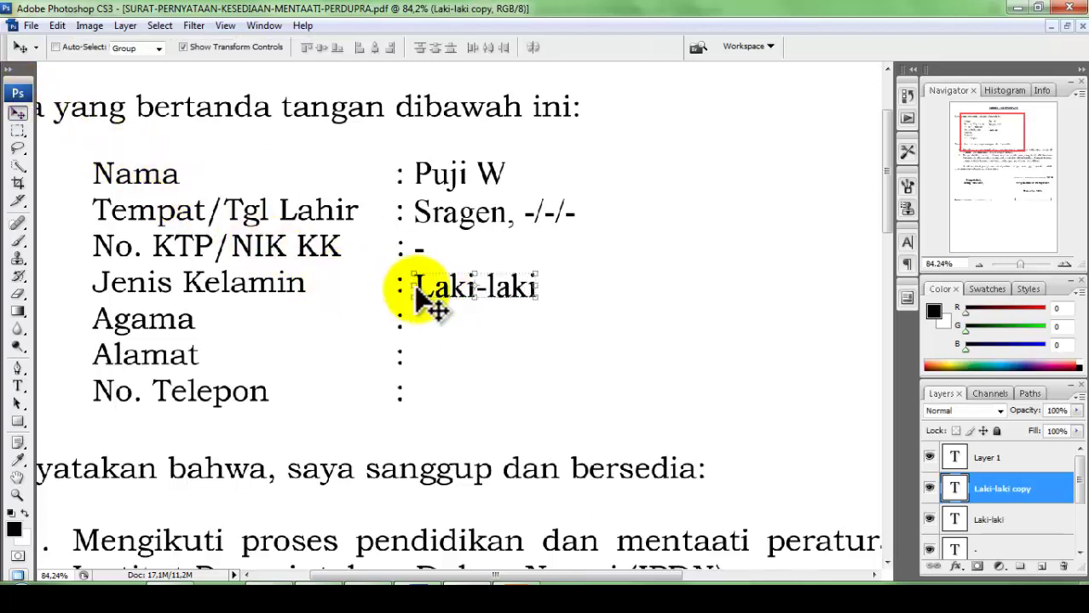
pyautogui.moveTo(456, 289); pyautogui.dragTo(456, 318)
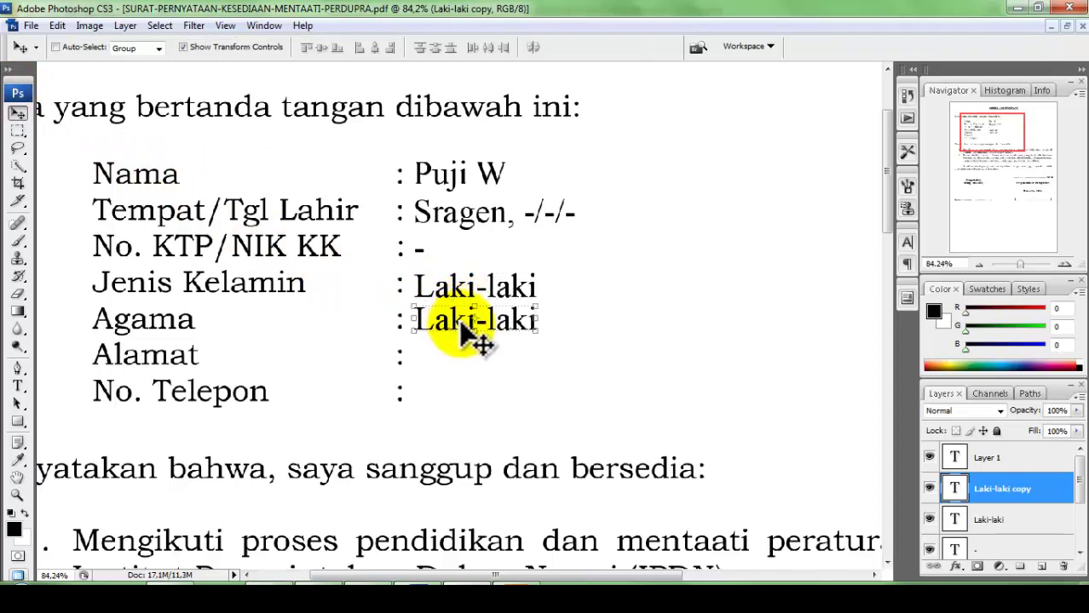
# Step: Retype the Agama row copy as '1000% Islam' and commit it
pyautogui.click(17, 386)
pyautogui.click(418, 322)
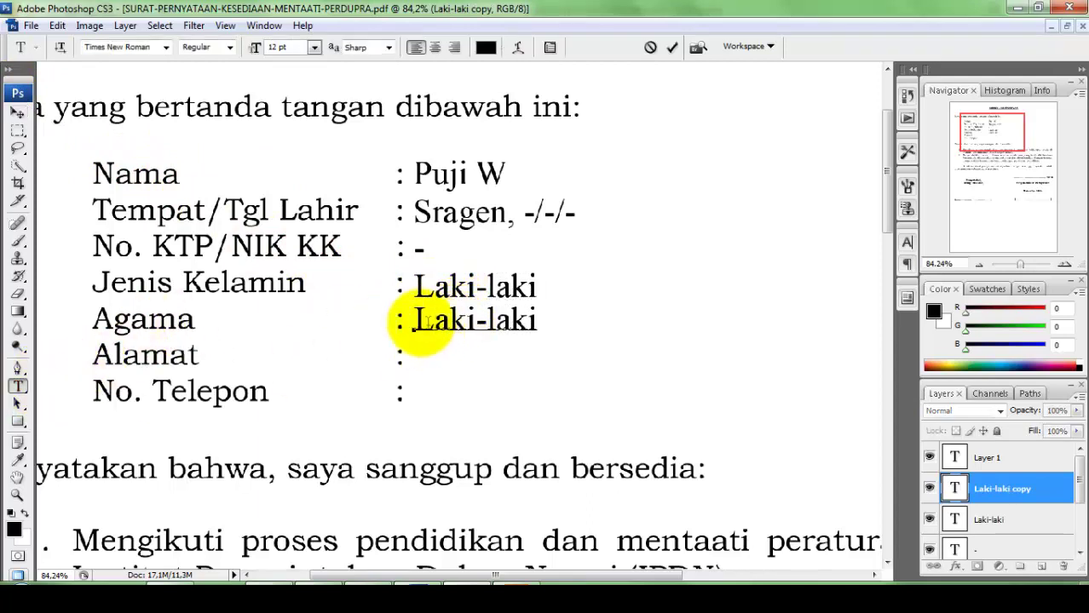
pyautogui.moveTo(415, 322); pyautogui.dragTo(612, 330)
pyautogui.write('lam')
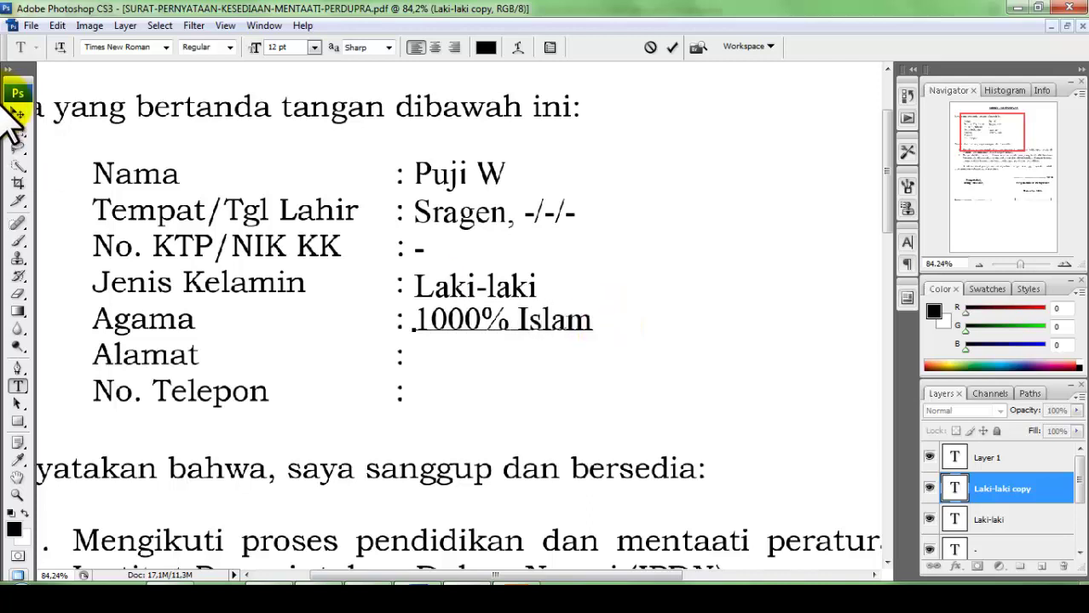
pyautogui.click(18, 111)
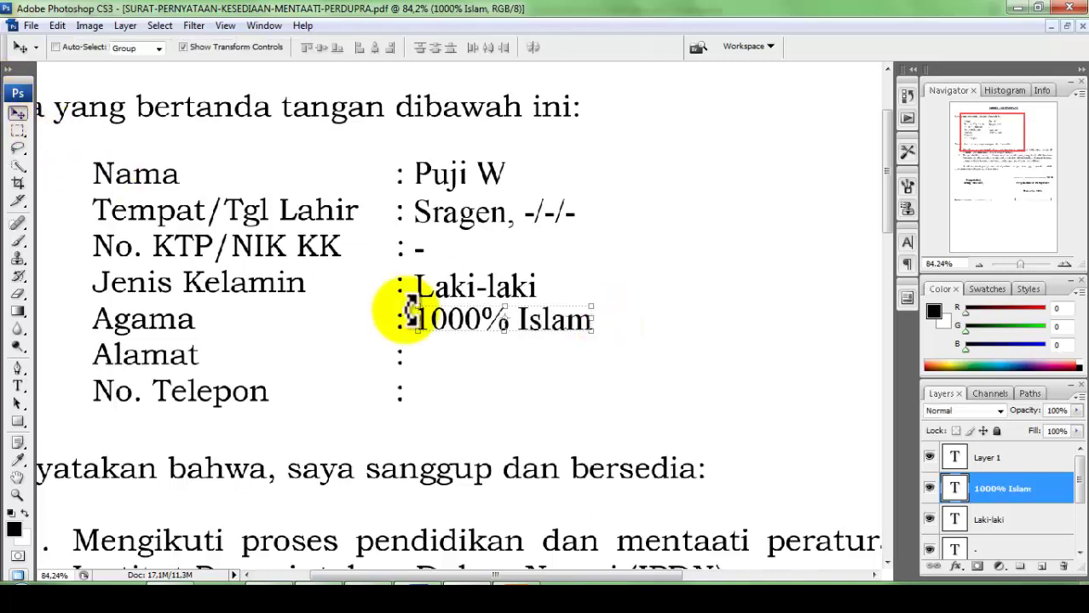
# Step: Duplicate the 1000% Islam layer and move the copy to the Alamat row
pyautogui.rightClick(1022, 494)
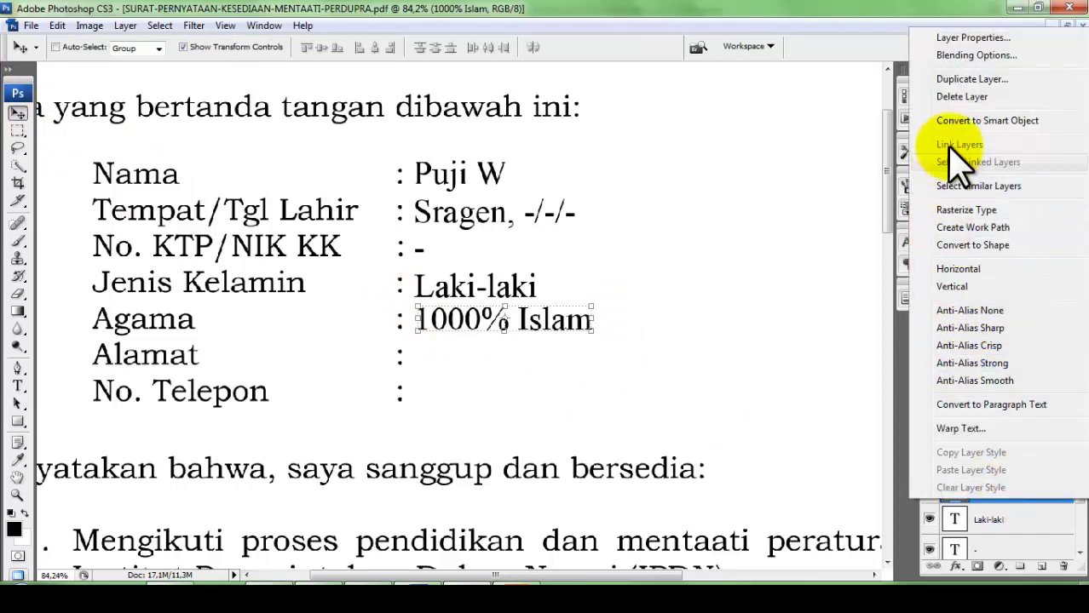
pyautogui.click(967, 79)
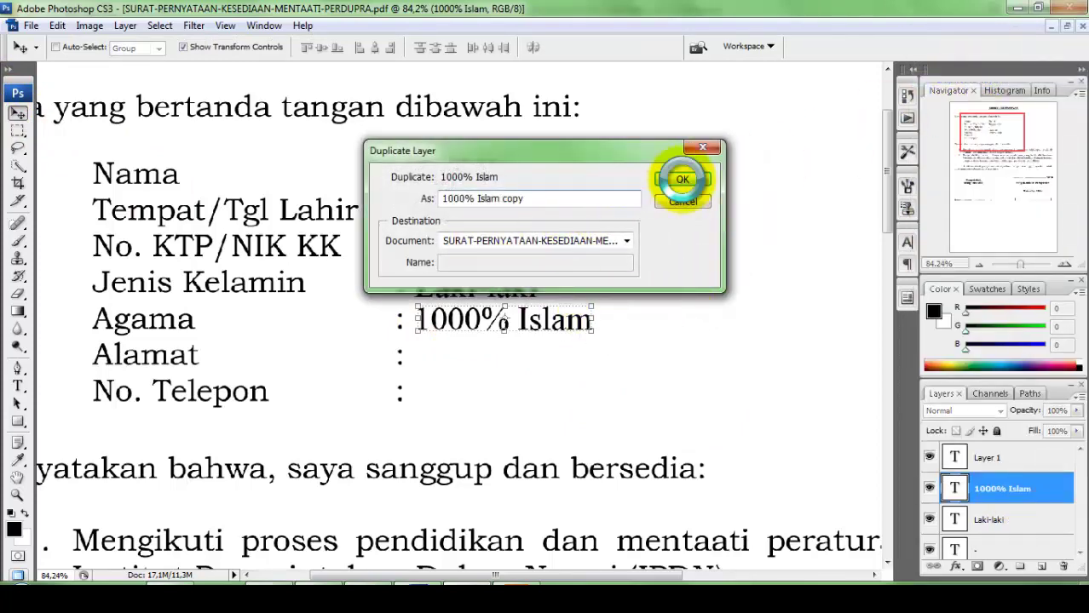
pyautogui.click(682, 176)
pyautogui.moveTo(482, 336); pyautogui.dragTo(478, 370)
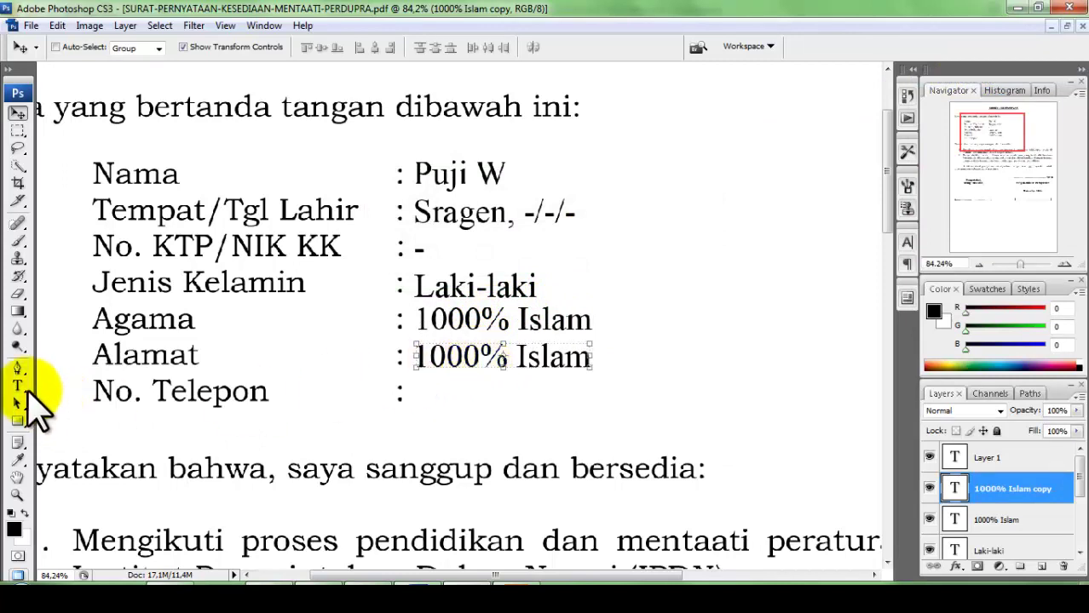
# Step: Retype the Alamat row copy with the address town
pyautogui.click(17, 385)
pyautogui.moveTo(402, 358); pyautogui.dragTo(637, 355)
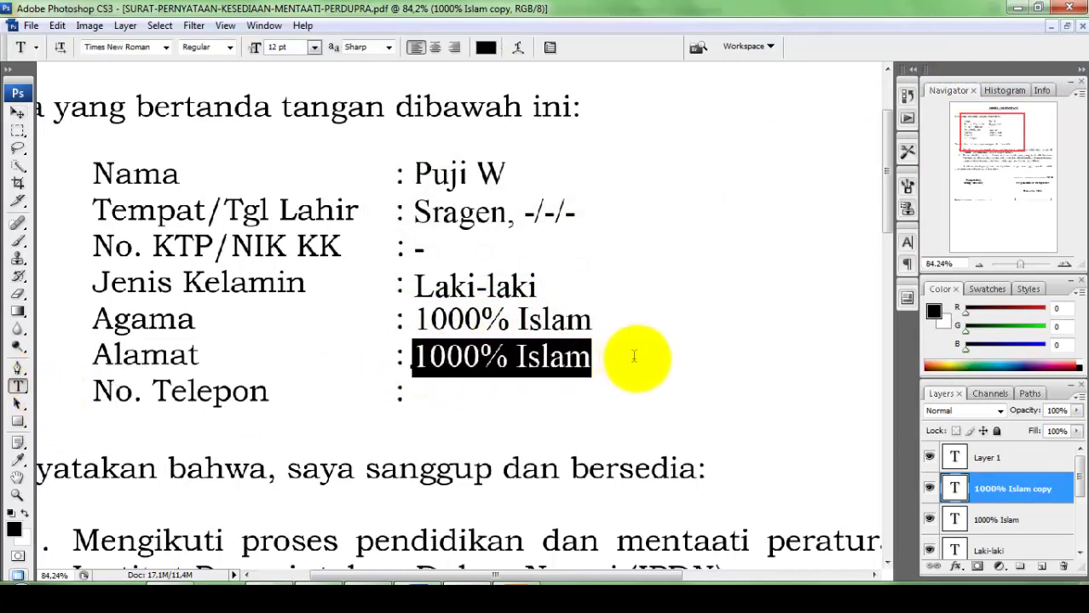
pyautogui.write('Sragen')
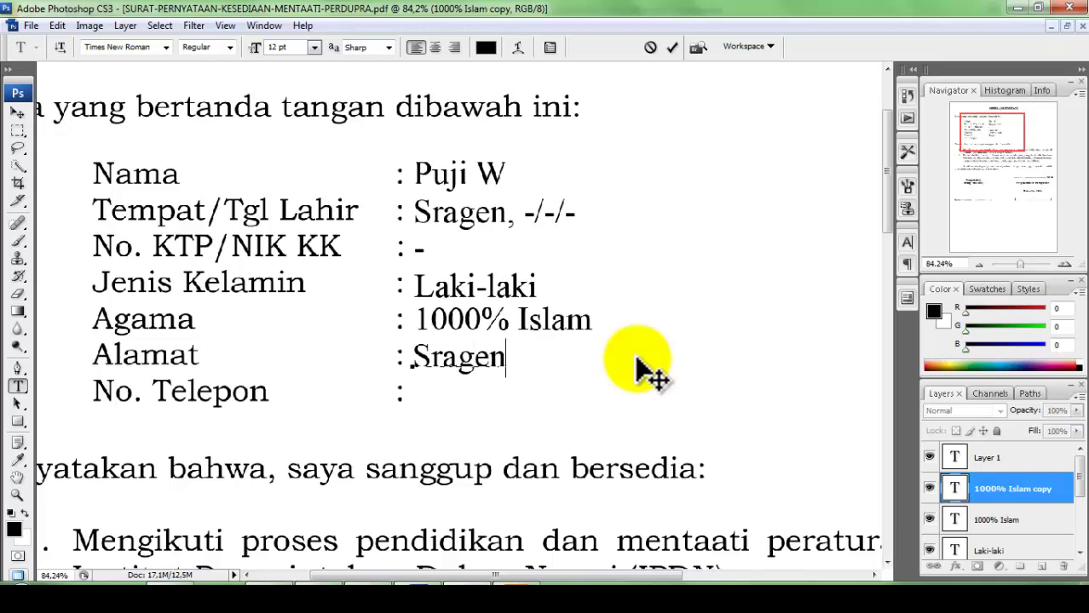
# Step: Commit the address, duplicate it onto the No. Telepon row, and start typing the phone number
pyautogui.click(22, 110)
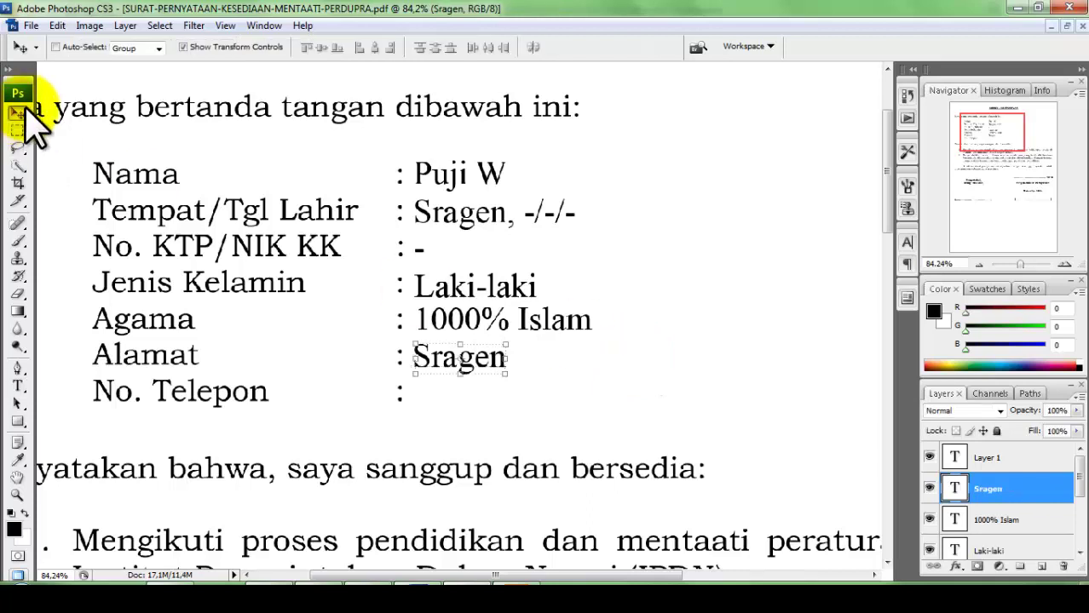
pyautogui.hotkey('ctrl', 'j')
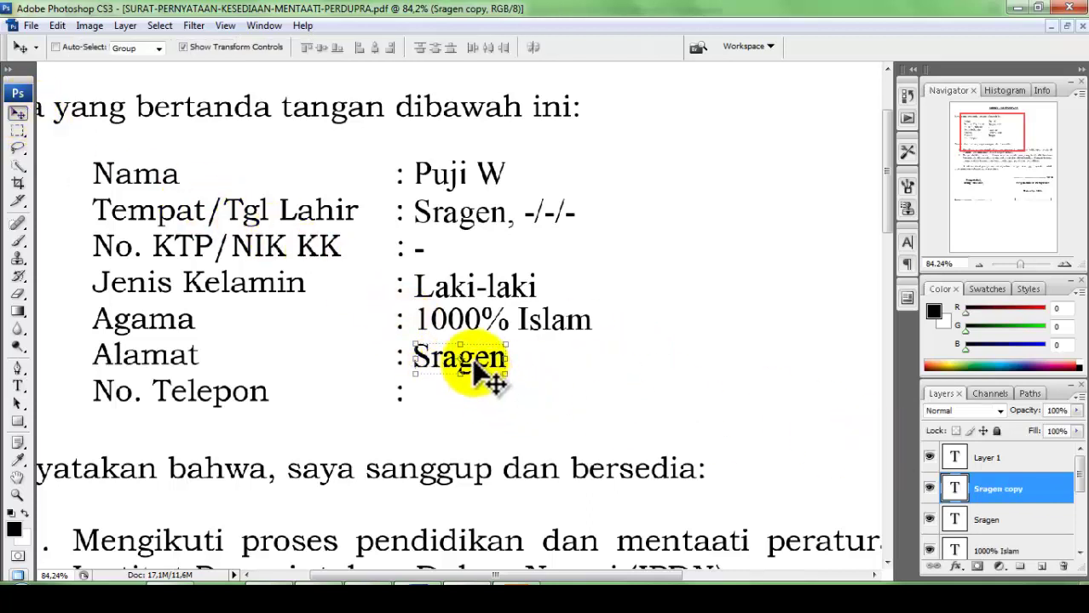
pyautogui.moveTo(475, 373); pyautogui.dragTo(479, 410)
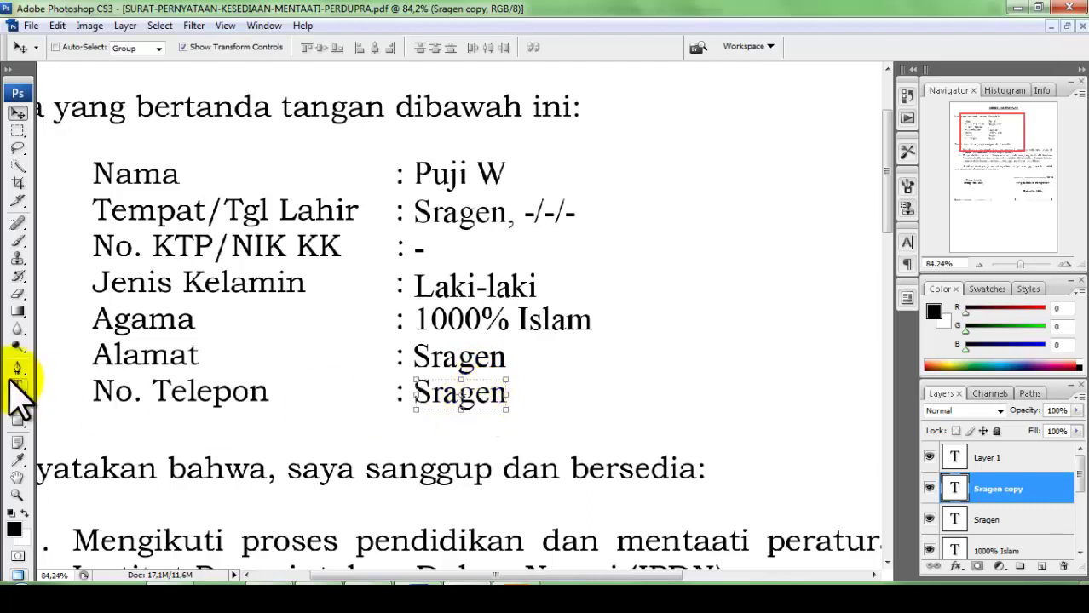
pyautogui.click(18, 386)
pyautogui.doubleClick(418, 394)
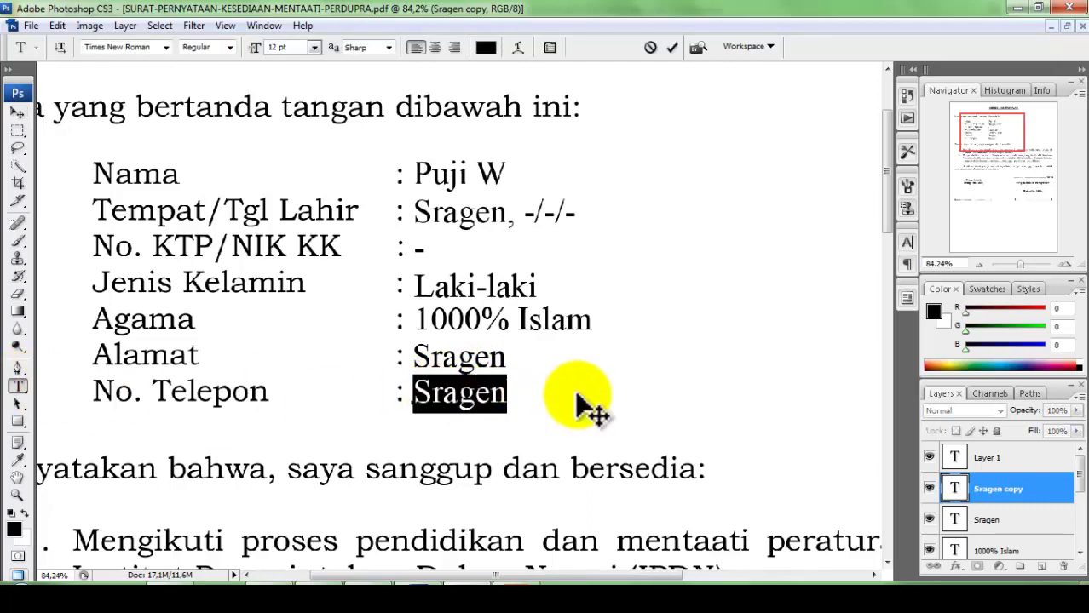
pyautogui.write('085725xxxxxx')
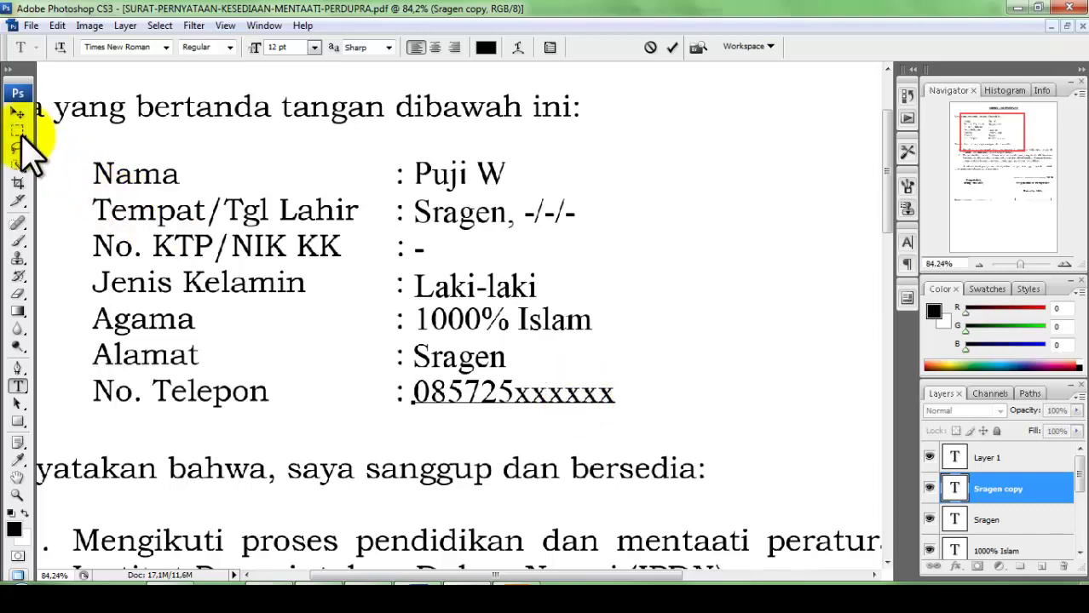
# Step: Commit the phone number text, zoom out twice to the full statement page, and open the File menu
pyautogui.click(18, 113)
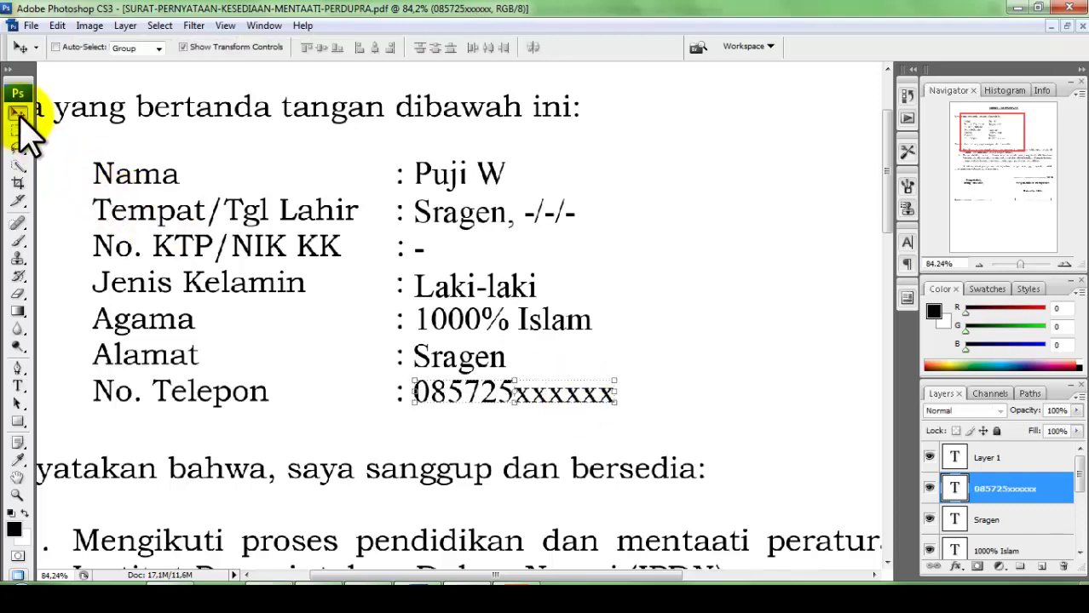
pyautogui.hotkey('ctrl', '-')
pyautogui.hotkey('ctrl', '-')
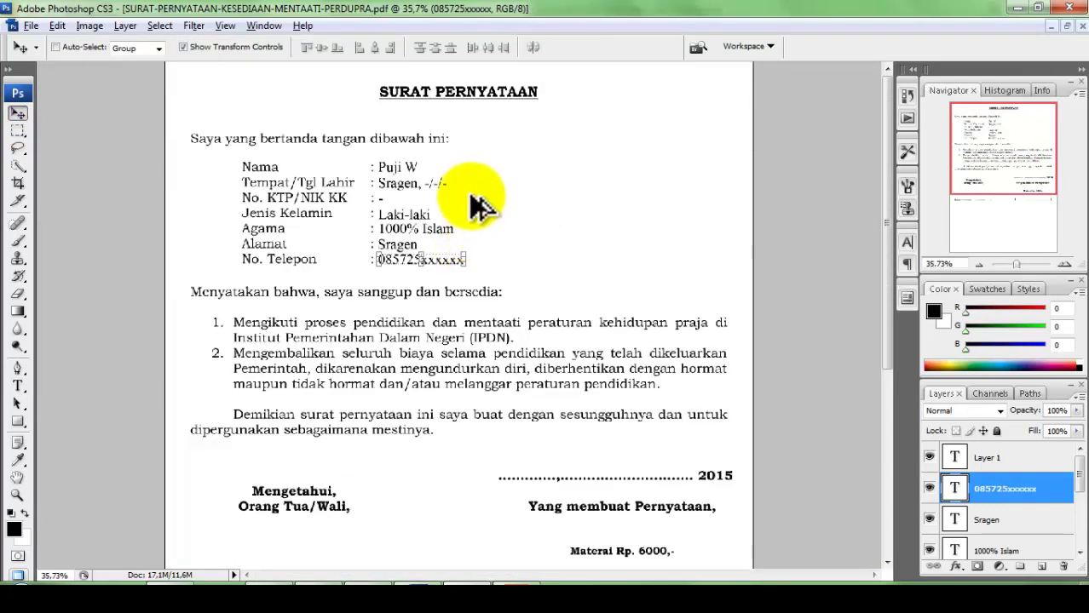
pyautogui.hotkey('ctrl', '-')
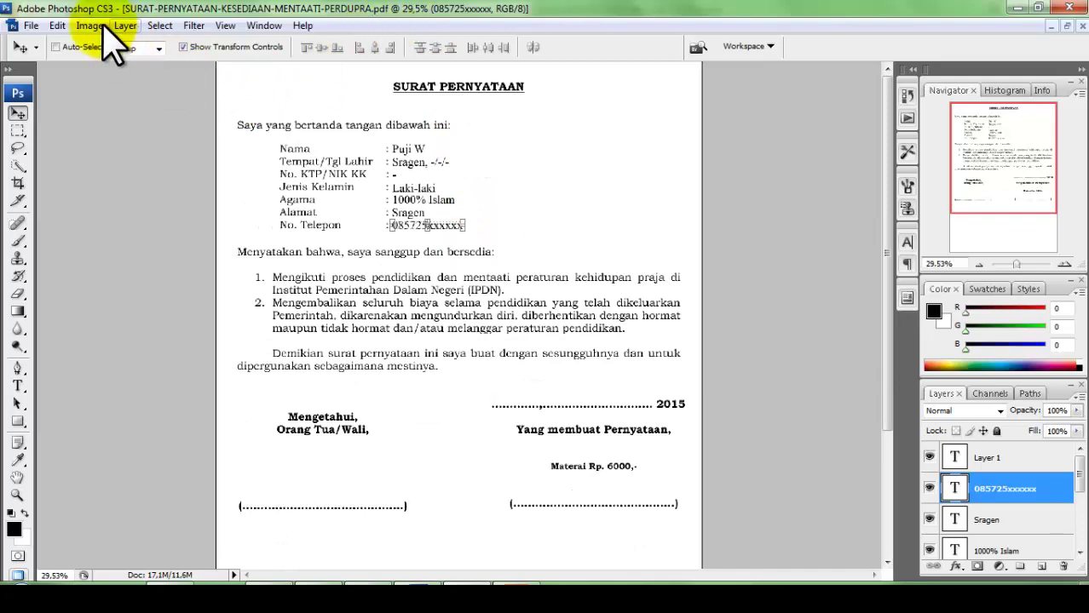
pyautogui.click(33, 25)
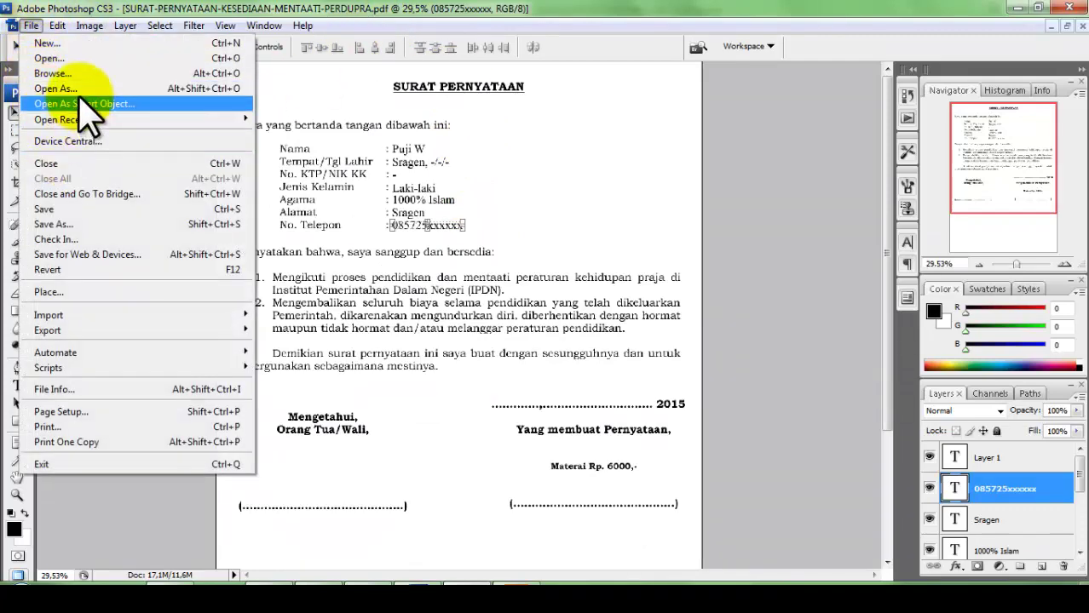